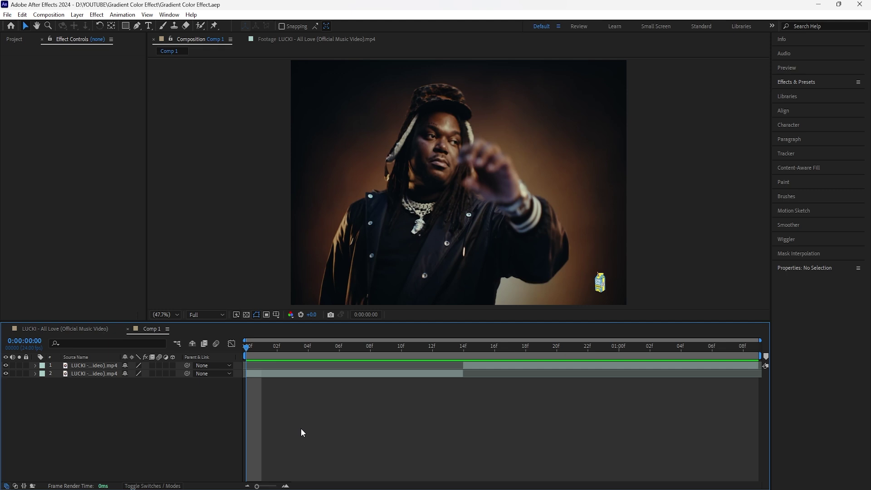
Step: Park the playhead at the 0:00:00:14 cut and select layer 1
drag(247, 427, 463, 411)
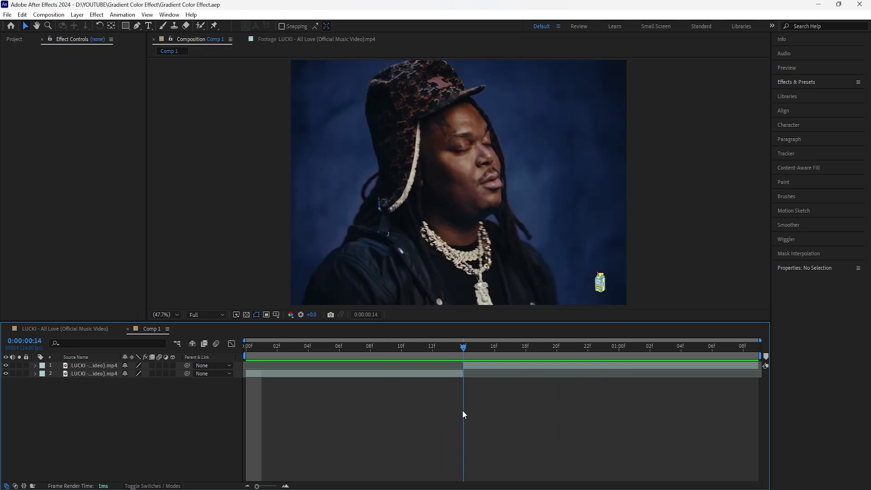
click(104, 367)
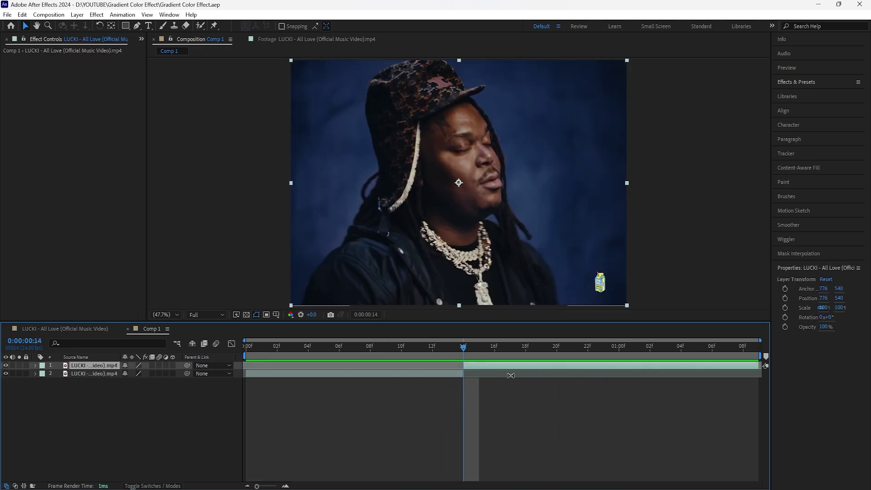
Step: Add a new adjustment layer trimmed to start at the 14-frame cut
right_click(190, 396)
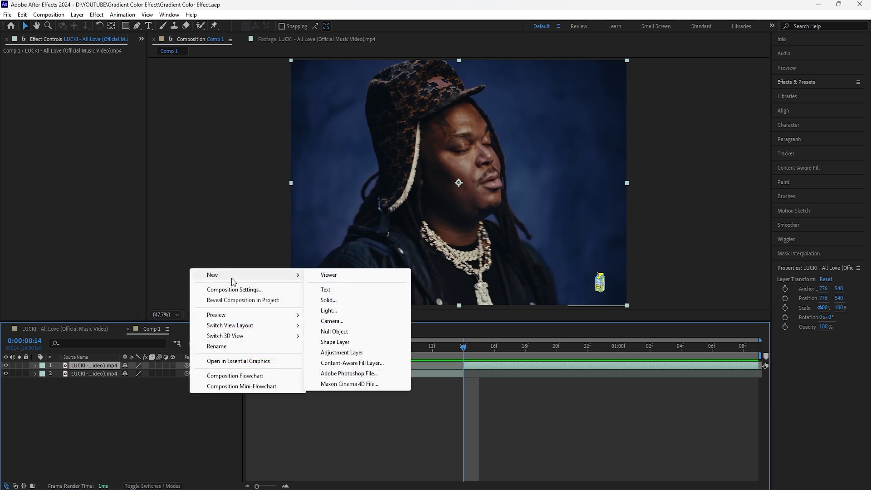
click(333, 356)
drag(247, 365, 463, 365)
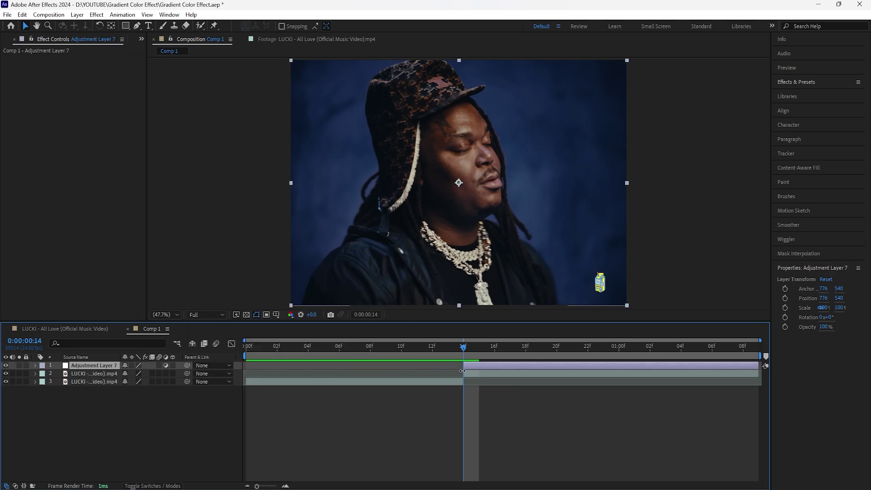
click(478, 373)
click(479, 367)
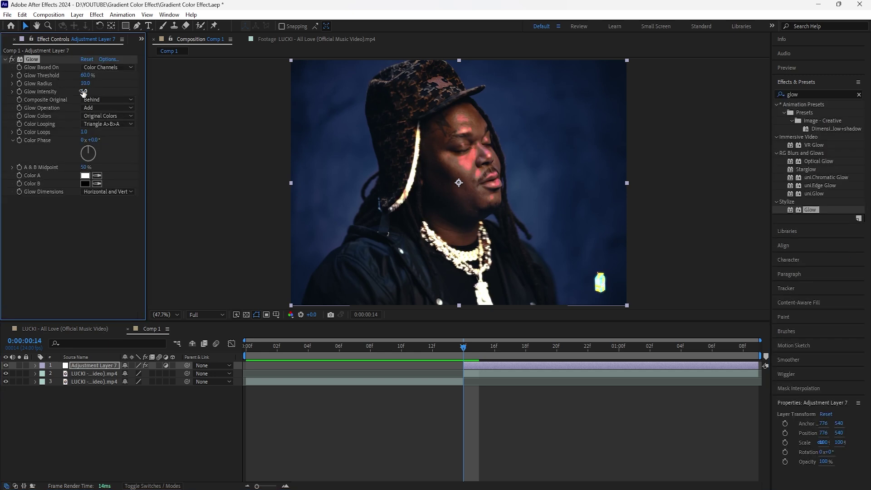
Step: Set the adjustment layer's Glow Intensity to 0.5
drag(84, 91, 63, 91)
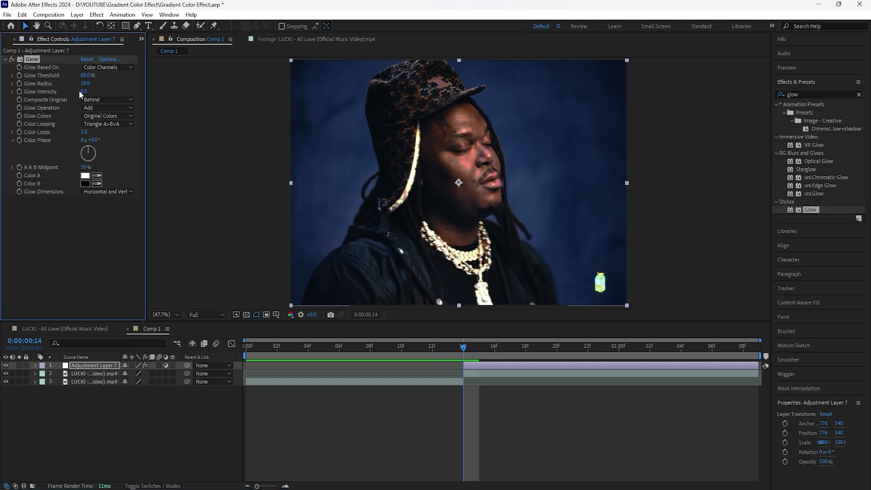
click(84, 91)
text(0.5)
key(Return)
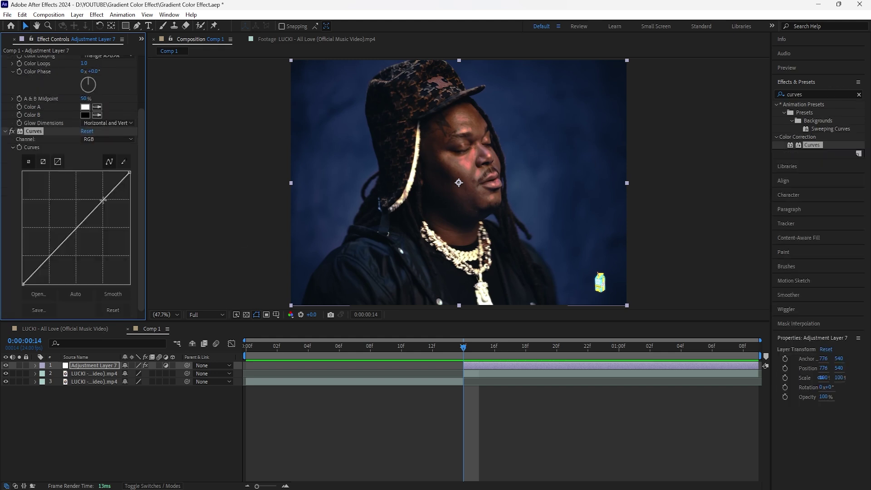
Step: Bend the RGB curve into an S-shape, then collapse the Glow and Curves effects
drag(103, 203, 98, 195)
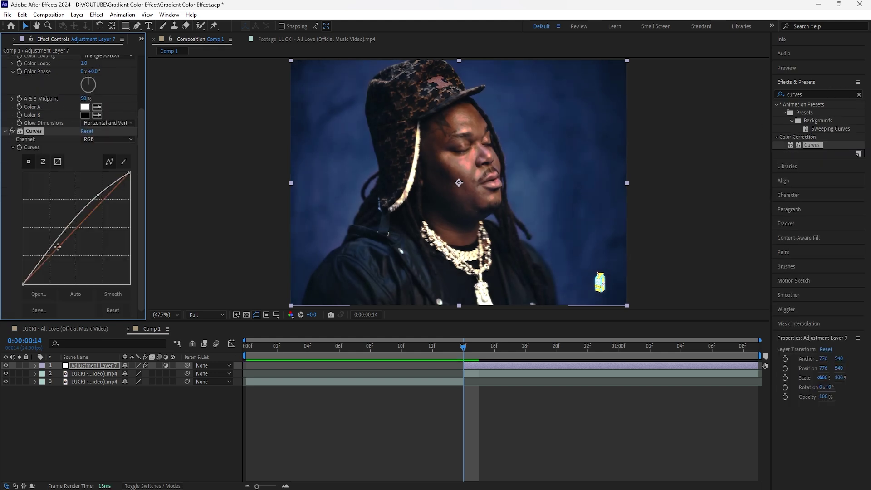
drag(44, 254, 59, 257)
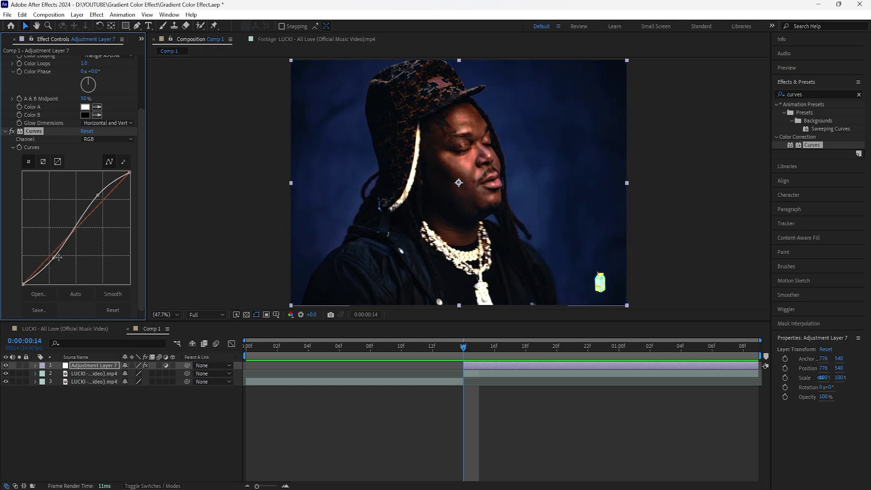
scroll(34, 137, up, 3)
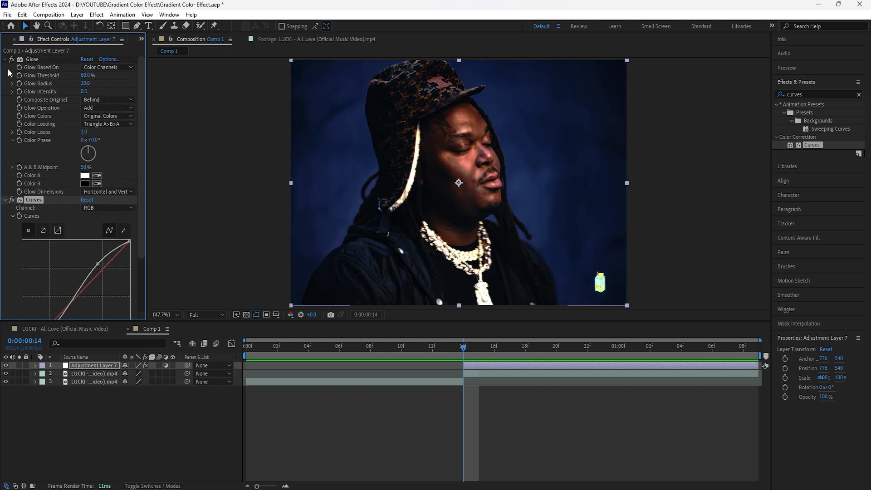
click(6, 59)
click(5, 67)
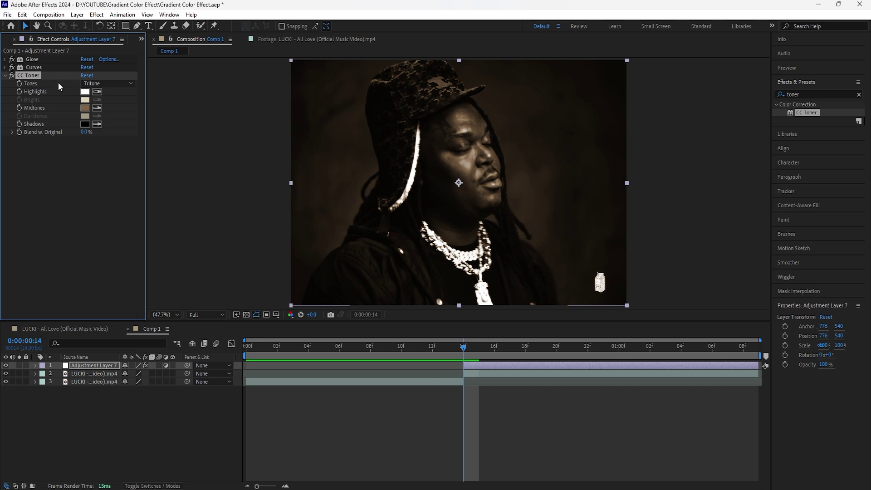
Step: Switch CC Toner to Pentone and set Brights to blue 00AEFF
click(110, 84)
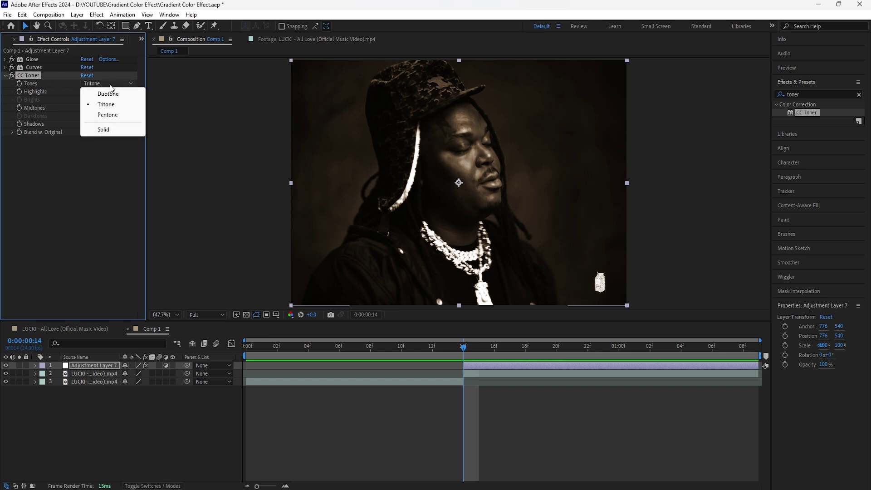
click(124, 115)
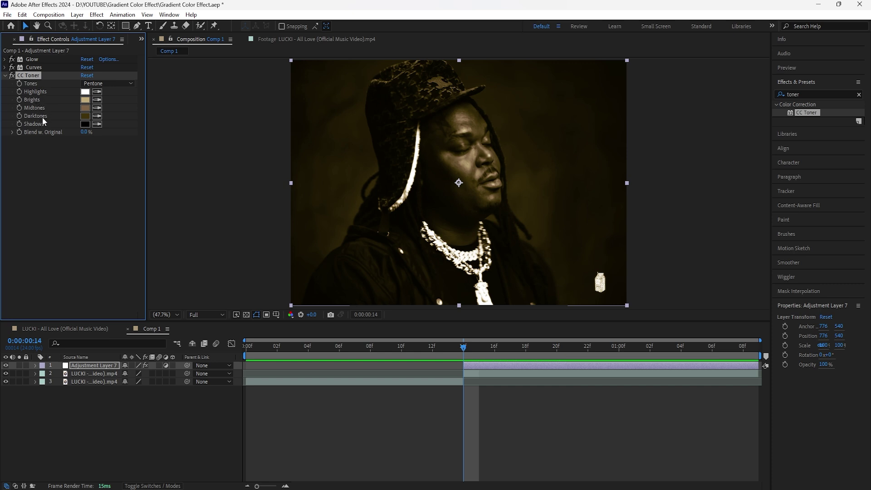
click(84, 99)
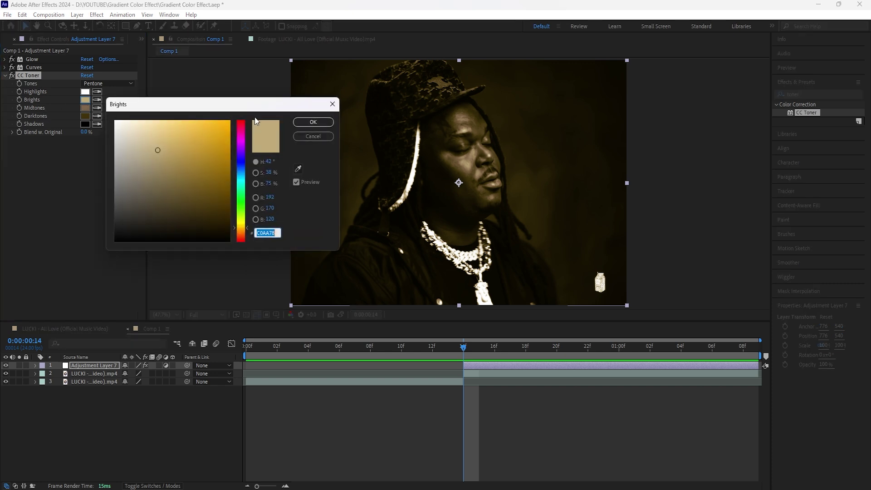
click(223, 214)
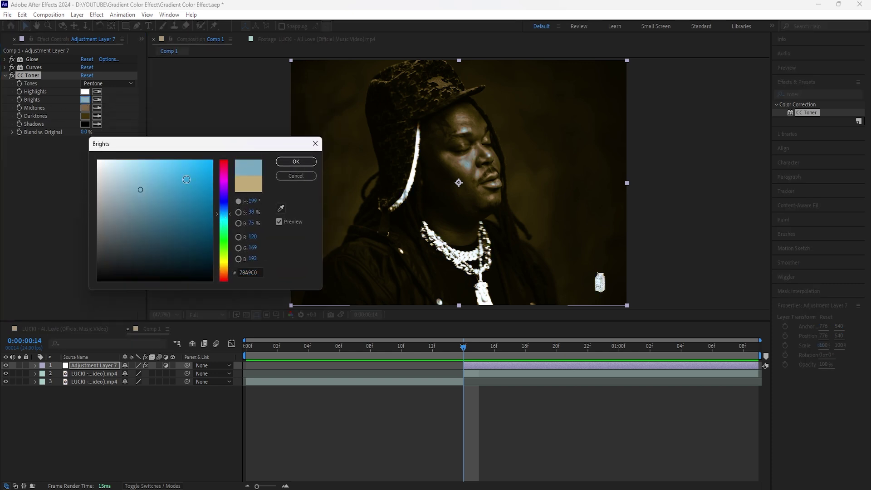
drag(207, 166, 233, 146)
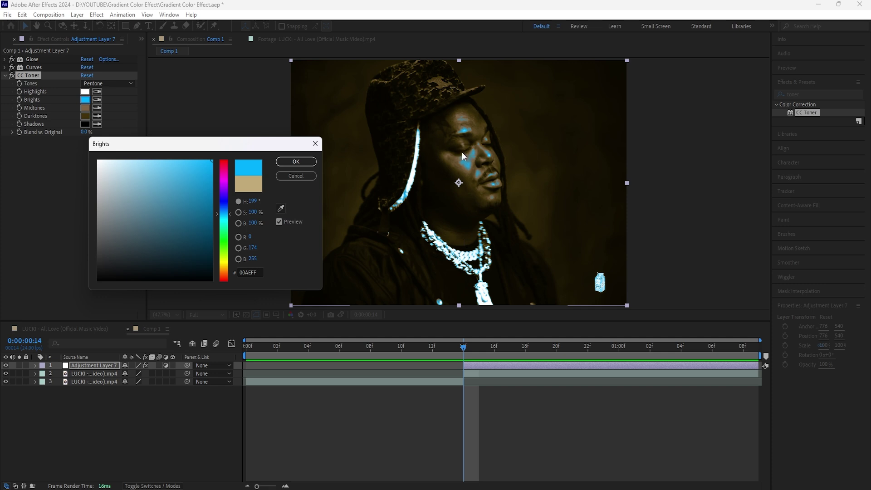
click(296, 162)
Step: Set Midtones to white FFFFFF and Darktones to pale blue 8FDBFF, then collapse CC Toner
click(87, 109)
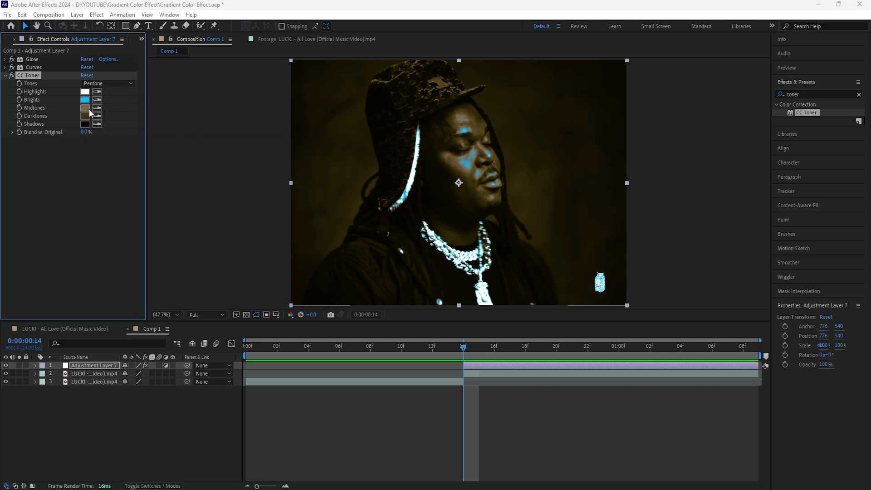
drag(162, 190, 97, 160)
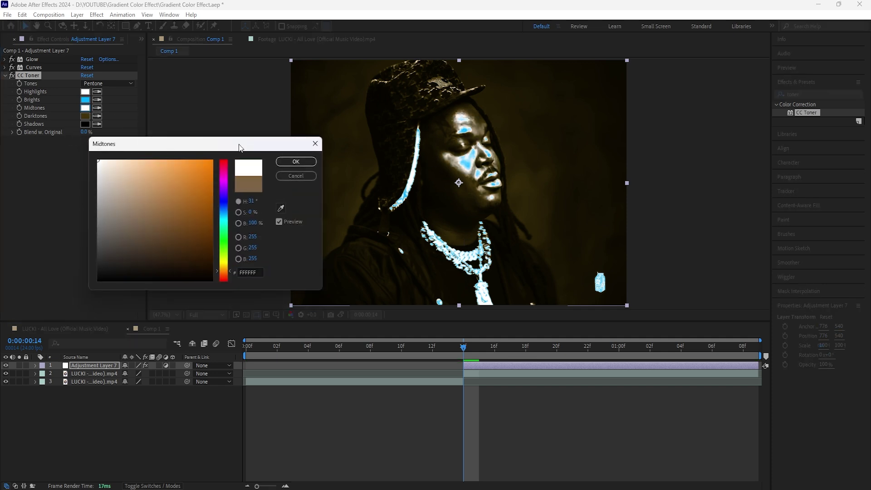
click(296, 161)
click(85, 116)
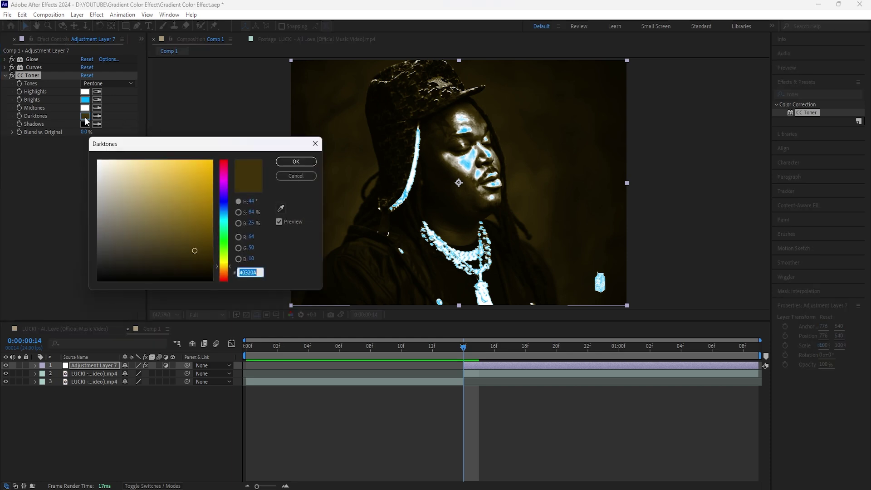
click(281, 208)
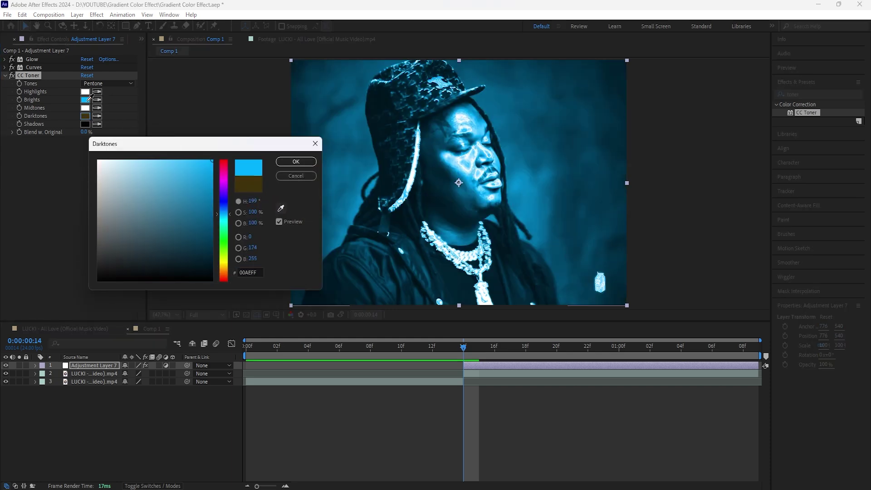
click(86, 99)
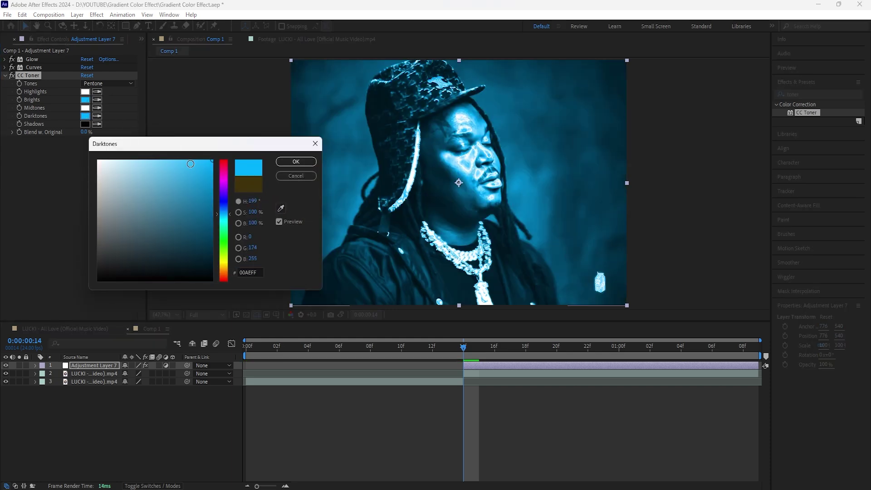
drag(168, 159, 147, 155)
click(296, 162)
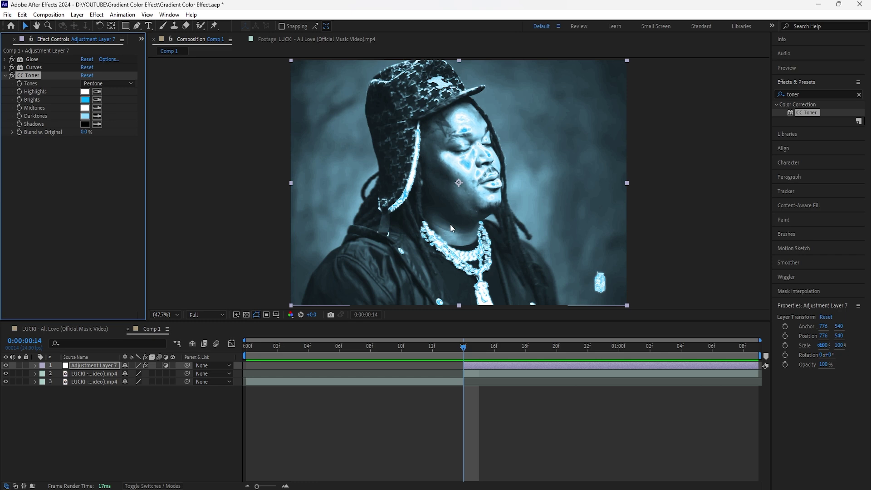
click(5, 76)
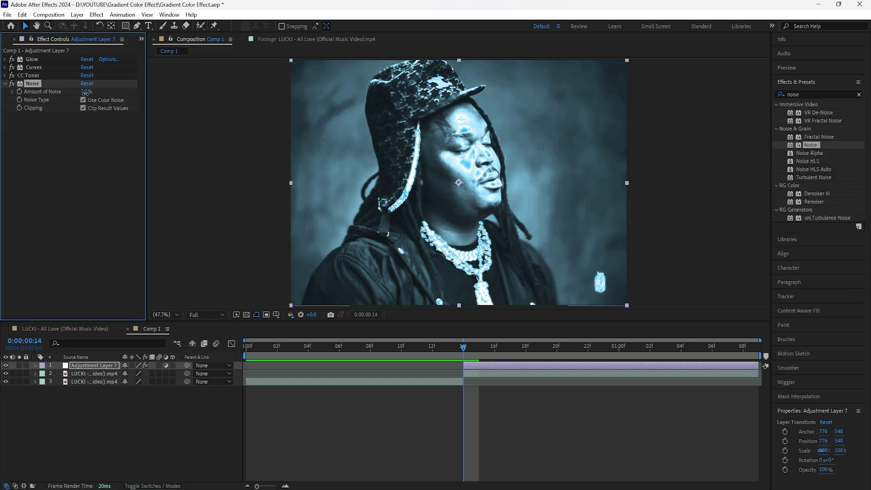
Step: Set the Noise Amount to 12%, keep the original effect order, and preview the grain
drag(84, 93, 87, 93)
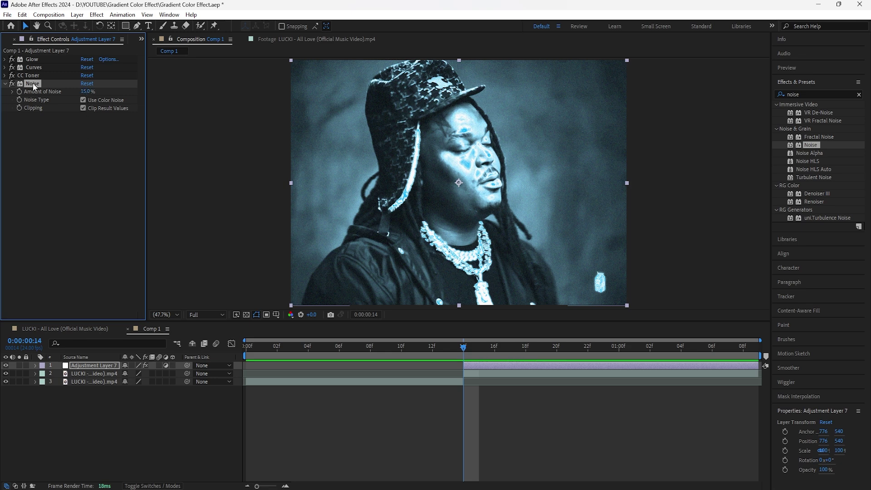
mouse_move(33, 83)
mouse_down()
mouse_move(28, 76)
mouse_move(35, 94)
mouse_move(36, 67)
mouse_move(37, 90)
mouse_up()
key(ctrl+z)
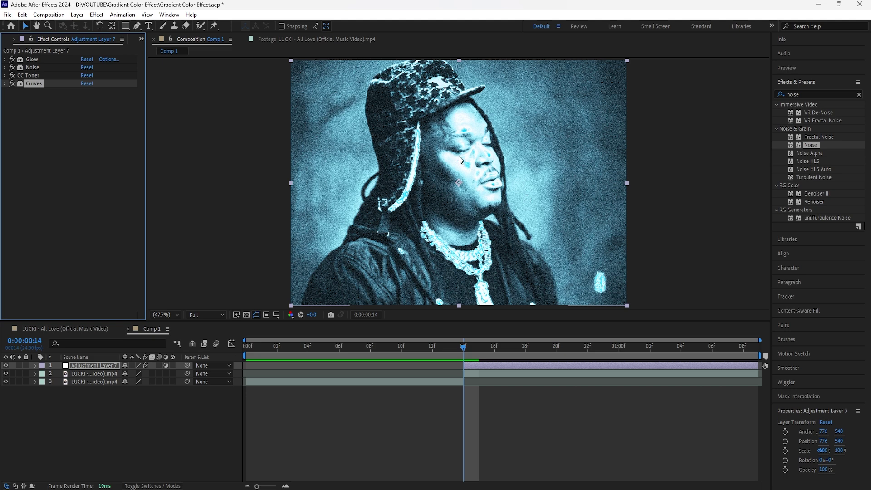
key(ctrl+z)
key(ctrl+z)
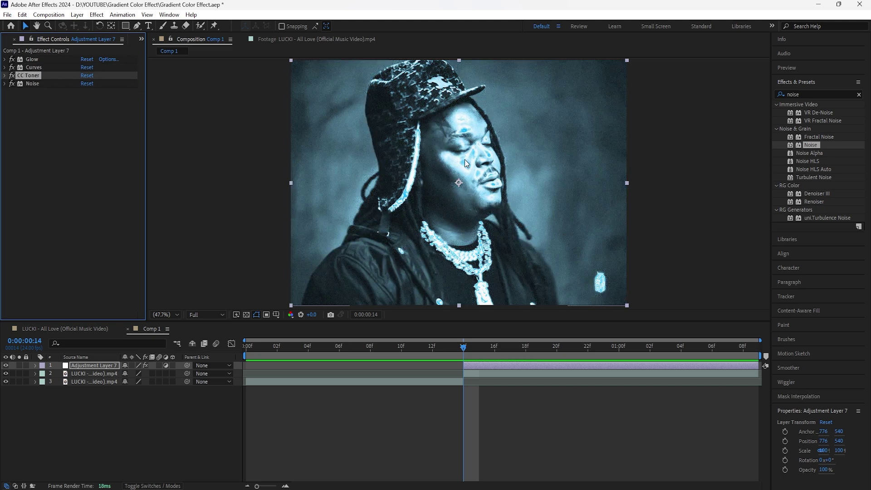
click(7, 85)
drag(464, 347, 470, 401)
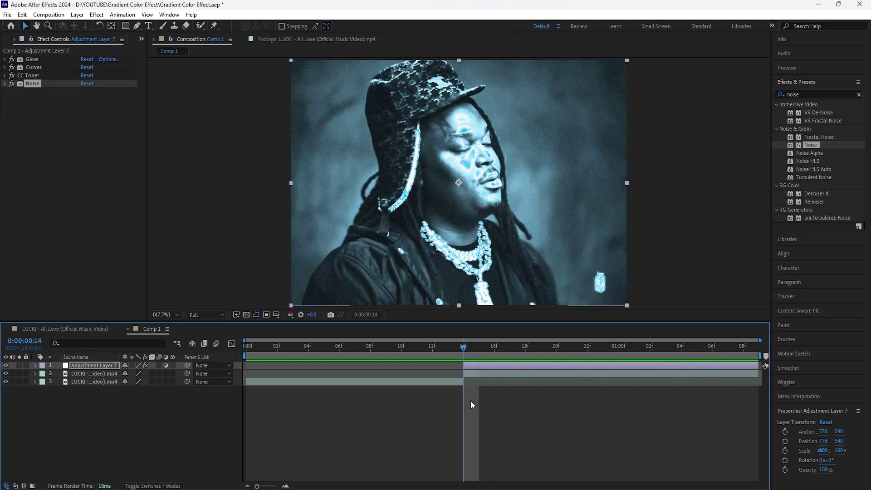
click(89, 367)
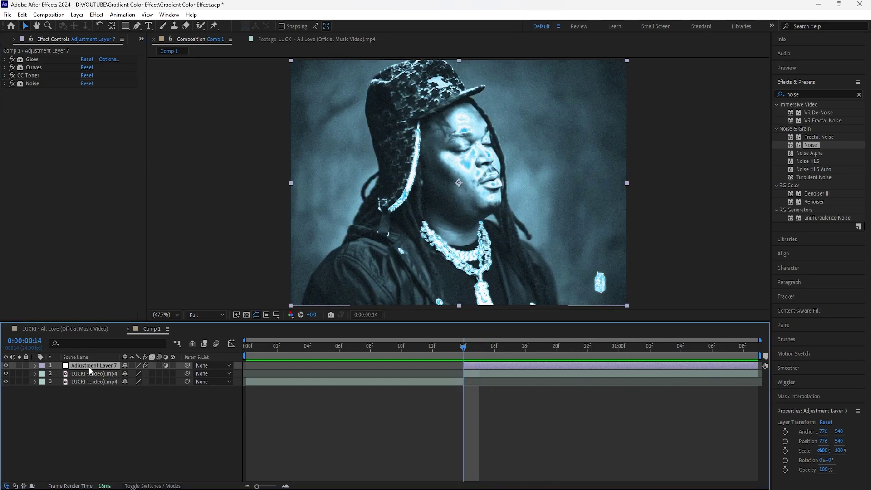
Step: Add Adjustment Layer 8 spanning frames 2f to 18f
right_click(148, 275)
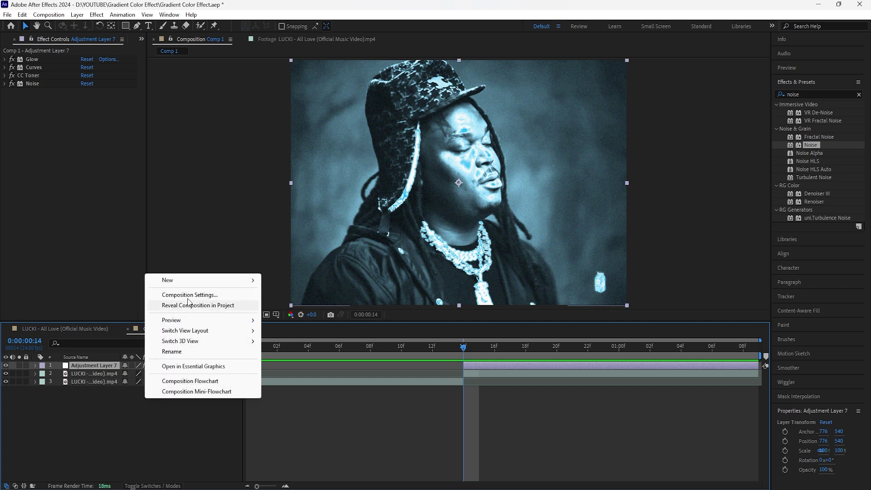
mouse_move(205, 279)
click(297, 358)
drag(463, 347, 286, 370)
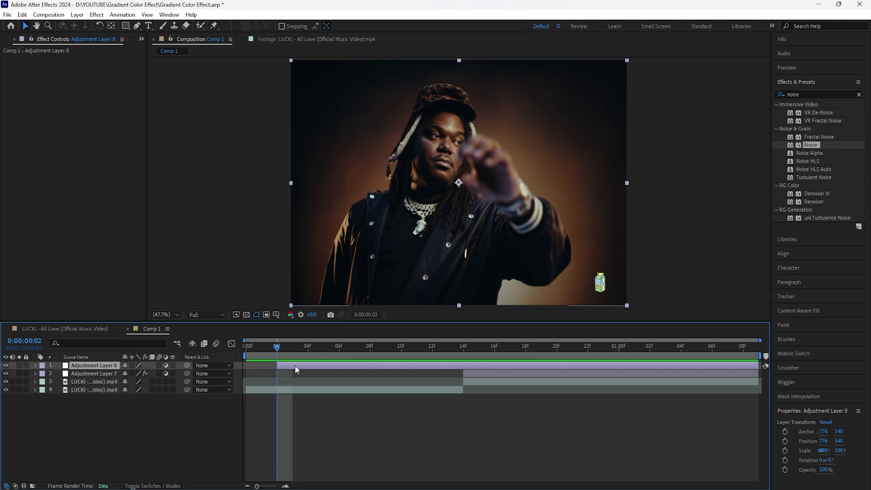
drag(758, 365, 525, 365)
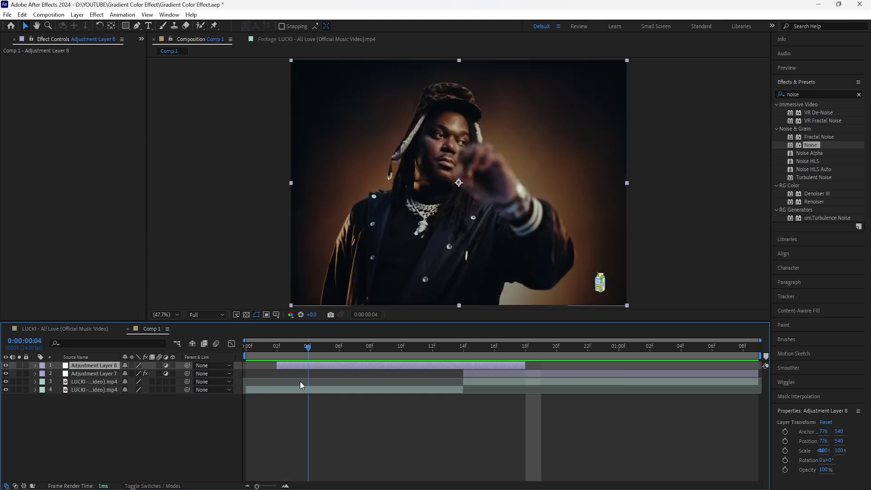
Step: Apply Tint to Adjustment Layer 8 and expand CC Toner on Adjustment Layer 7
drag(808, 145, 55, 69)
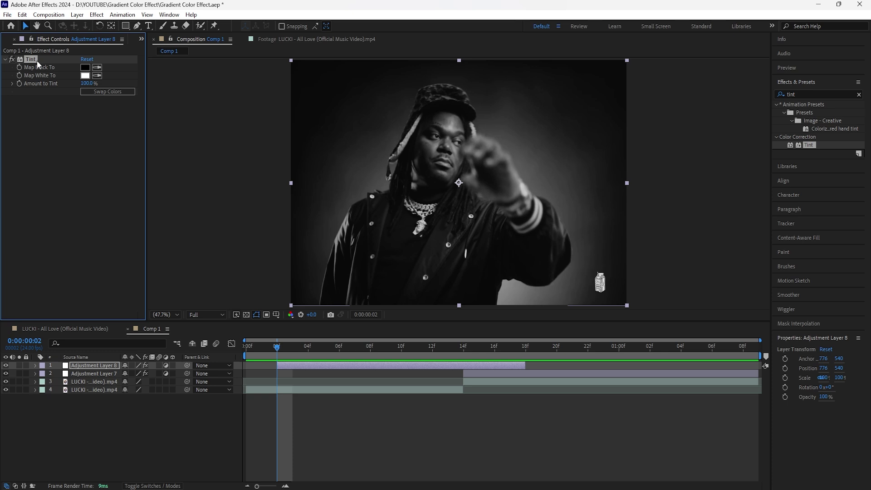
click(91, 374)
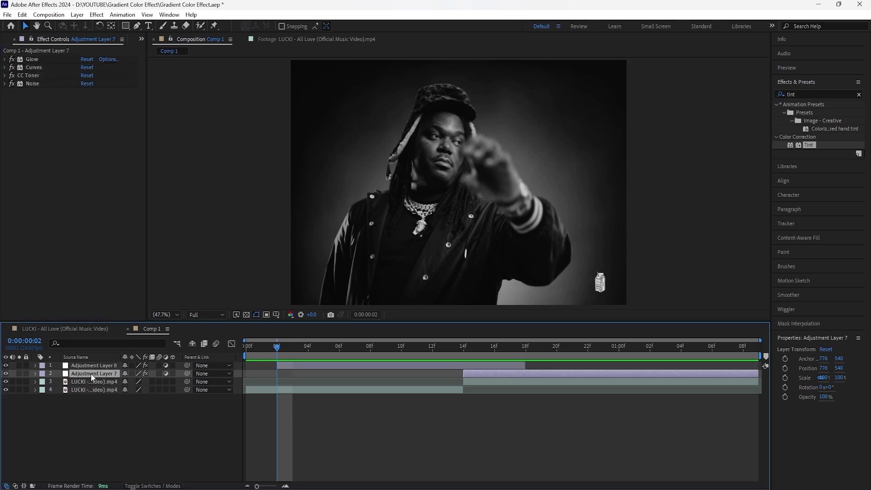
click(5, 75)
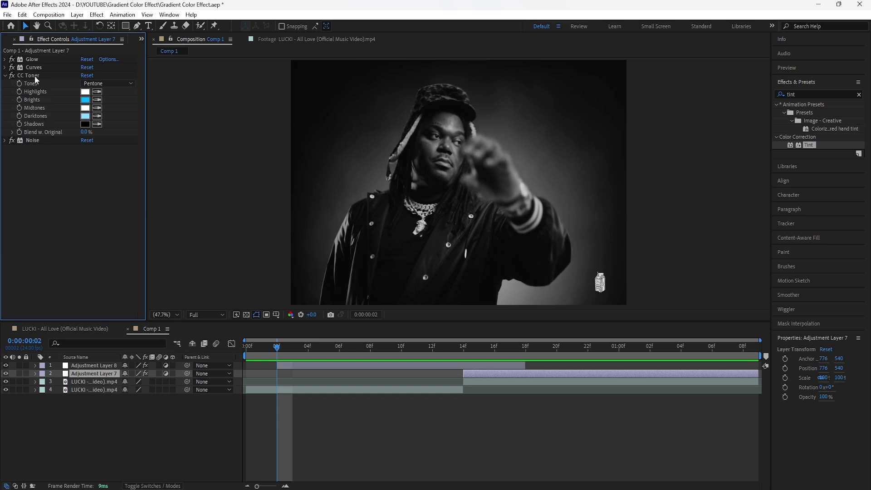
Step: Copy the CC Toner Darktones hex value 8FDBFF
click(101, 371)
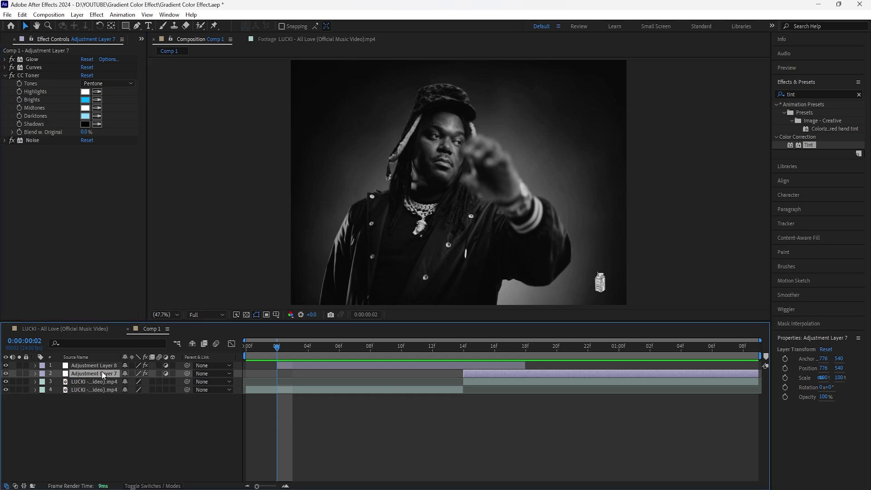
click(85, 116)
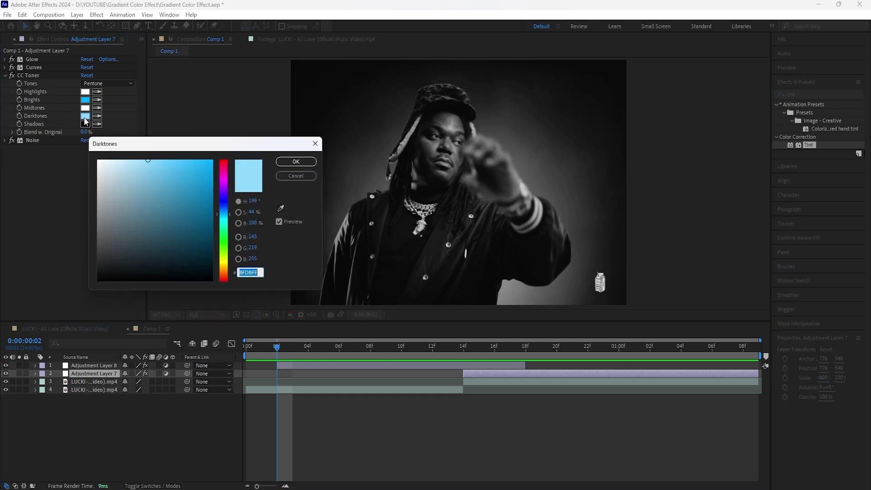
right_click(254, 272)
click(278, 304)
click(296, 162)
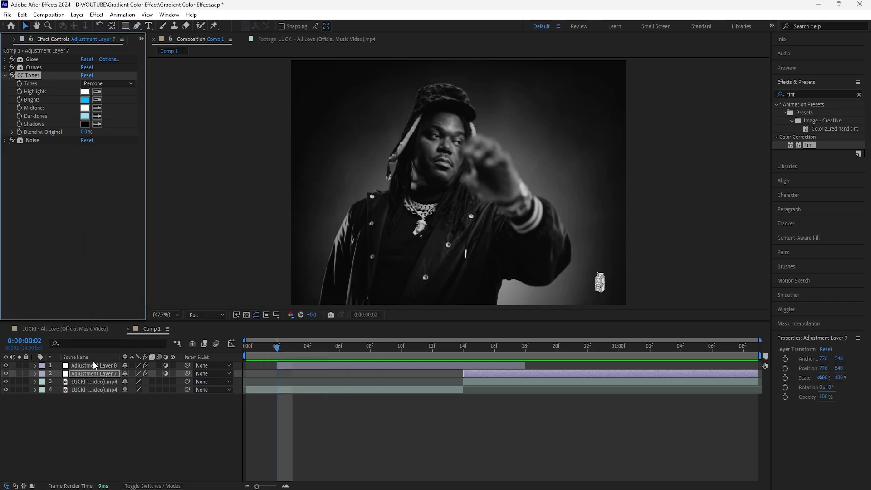
Step: Paste 8FDBFF into Tint's Map White To and set Amount to Tint to 0%
click(95, 365)
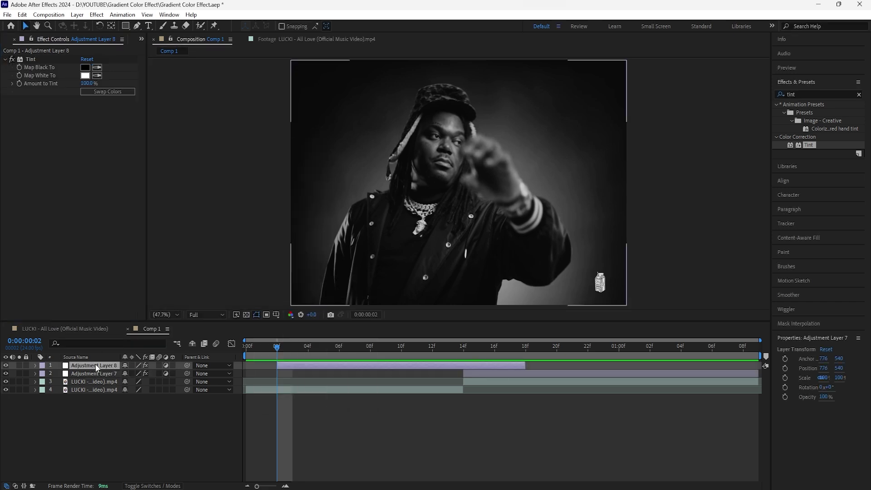
click(86, 75)
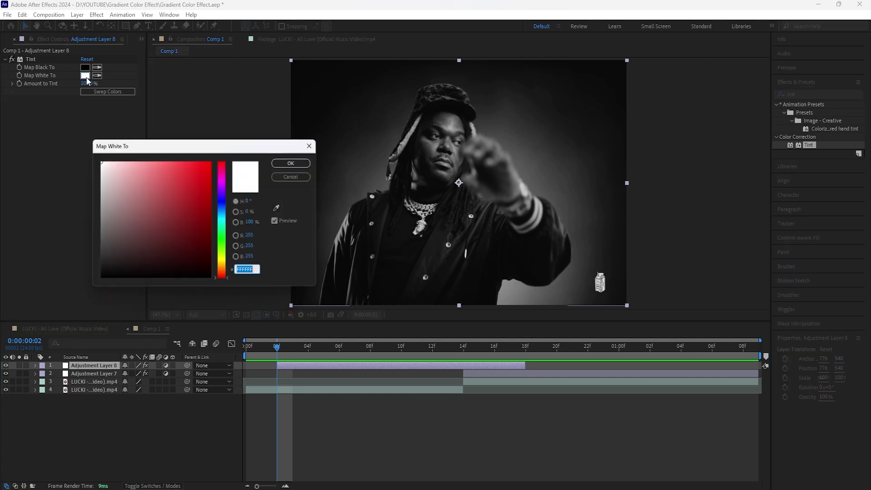
key(BackSpace)
right_click(257, 274)
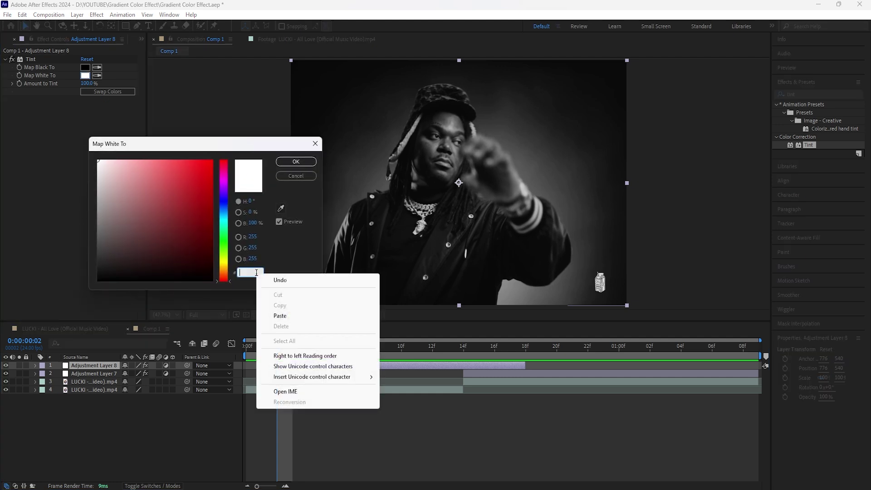
click(280, 315)
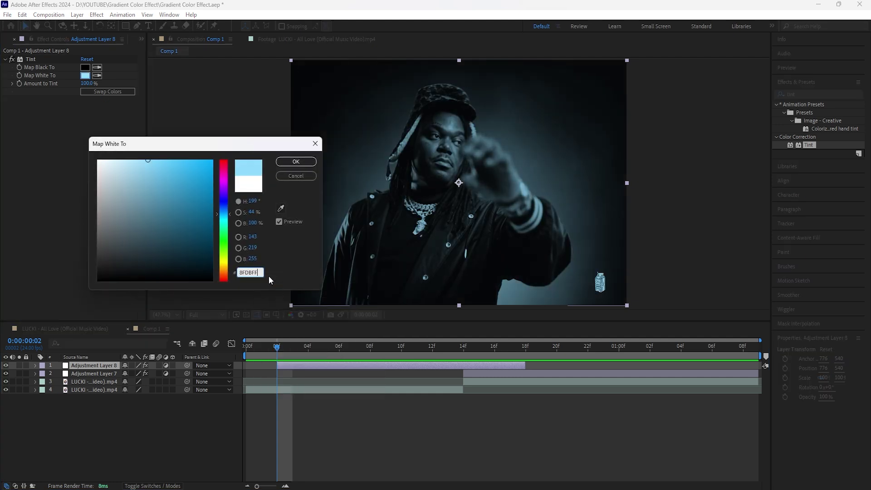
click(296, 161)
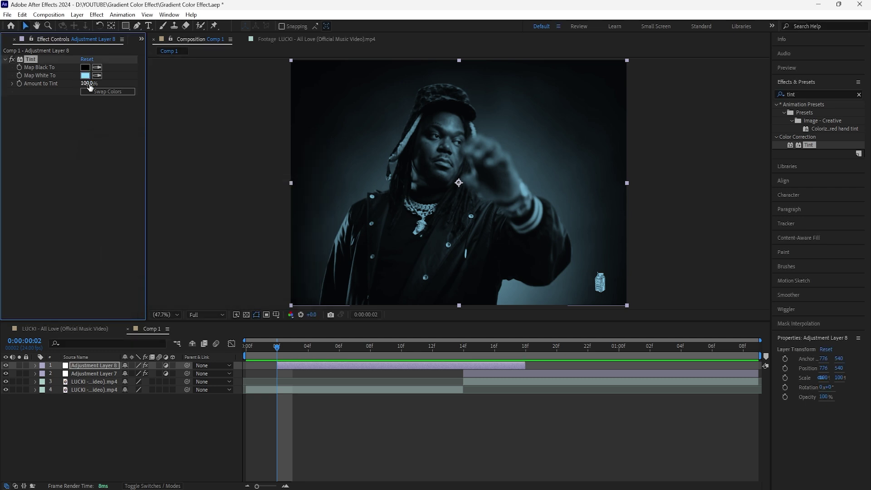
drag(89, 87, 25, 89)
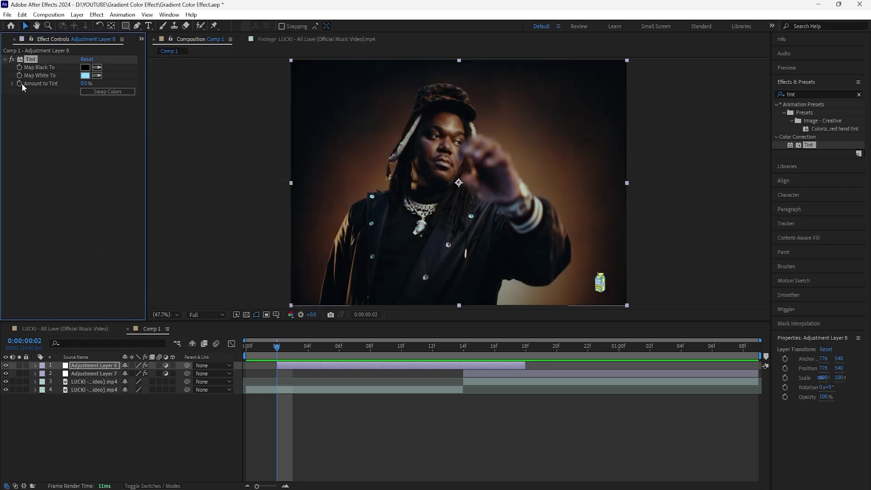
Step: Keyframe Amount to Tint: 100% at 10f, back to 0% at 18f, and preview
click(99, 363)
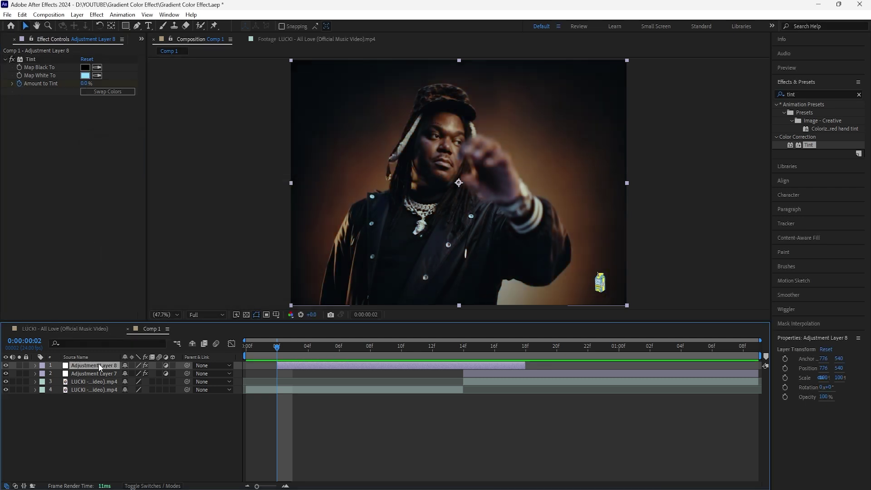
key(u)
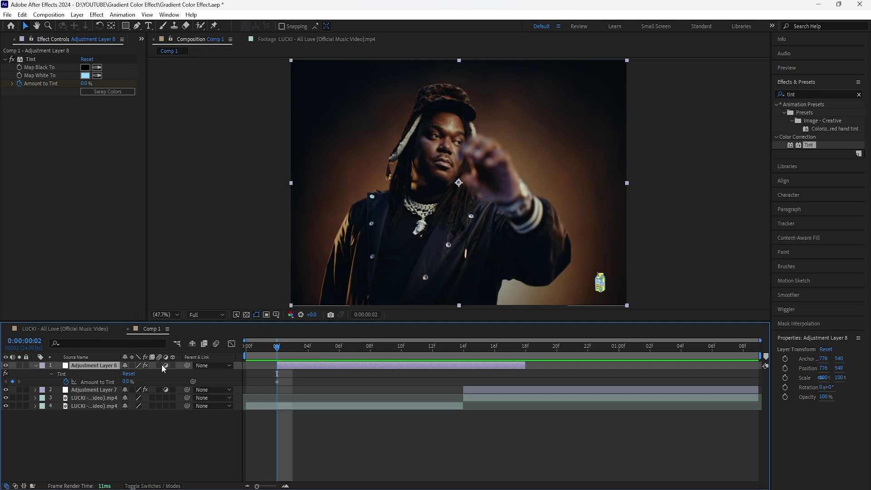
click(401, 347)
drag(86, 84, 217, 82)
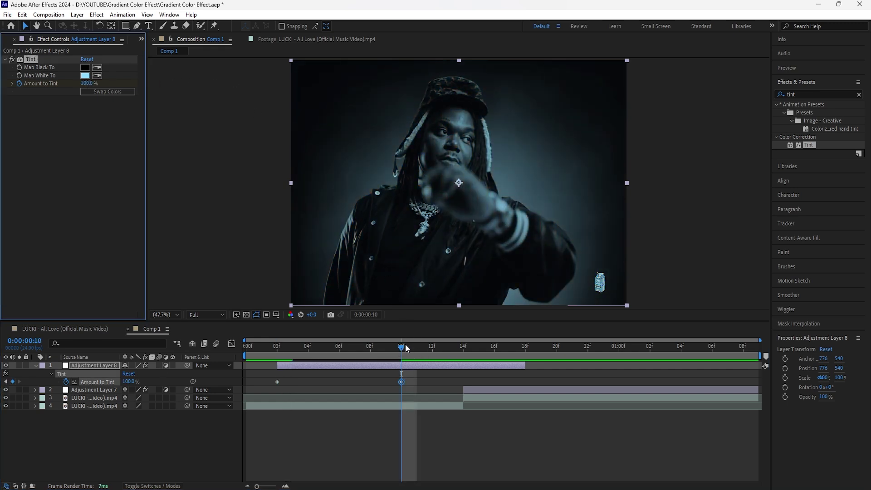
drag(402, 347, 521, 360)
click(277, 381)
key(ctrl+c)
key(ctrl+v)
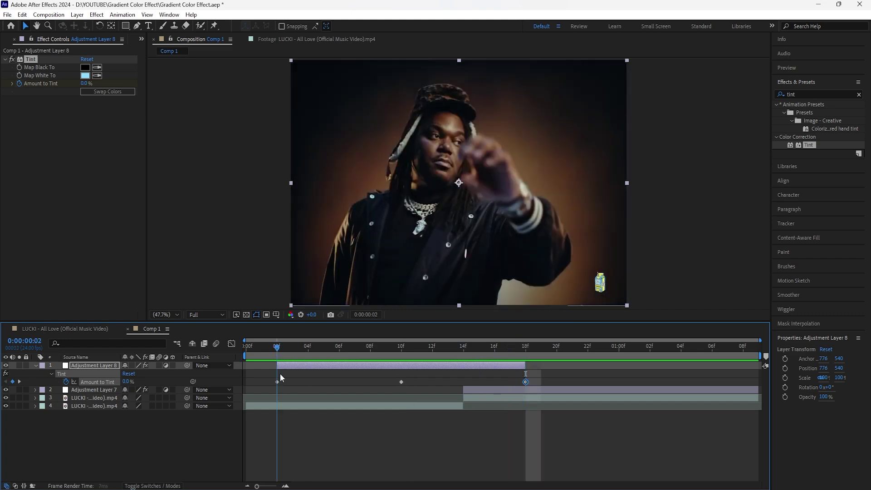
click(261, 347)
drag(299, 350, 388, 371)
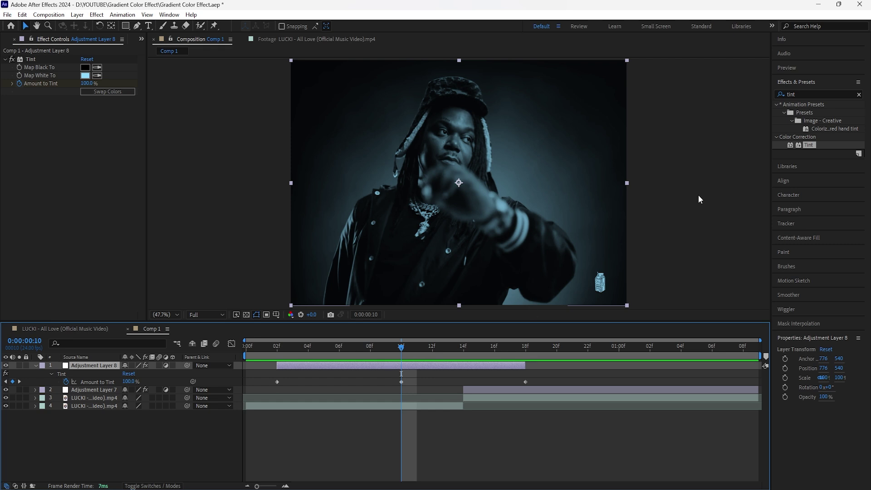
Step: Apply Directional Blur to Adjustment Layer 8
click(859, 94)
text(direct)
drag(822, 145, 57, 104)
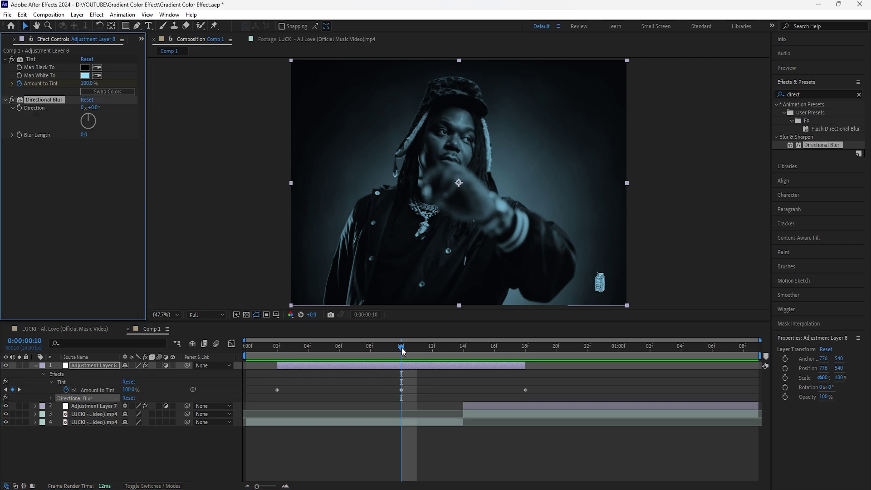
Step: Start a Blur Length keyframe at frame 6f
drag(402, 349, 345, 363)
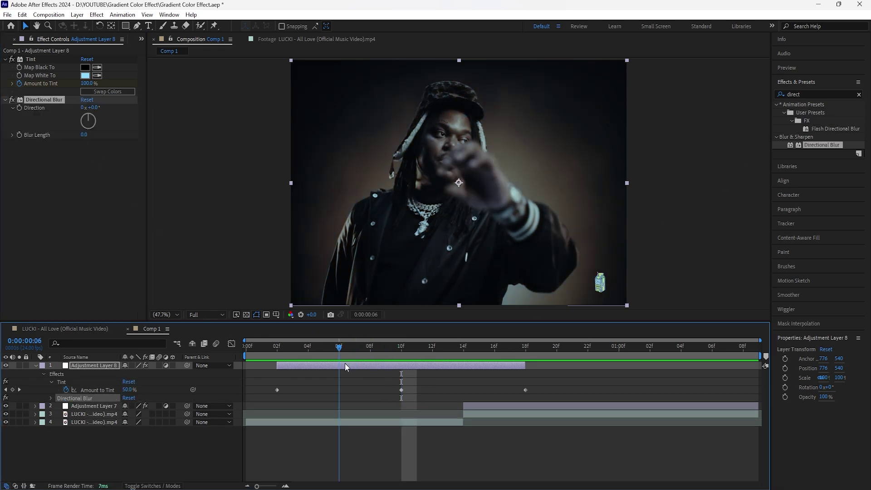
click(96, 365)
key(j)
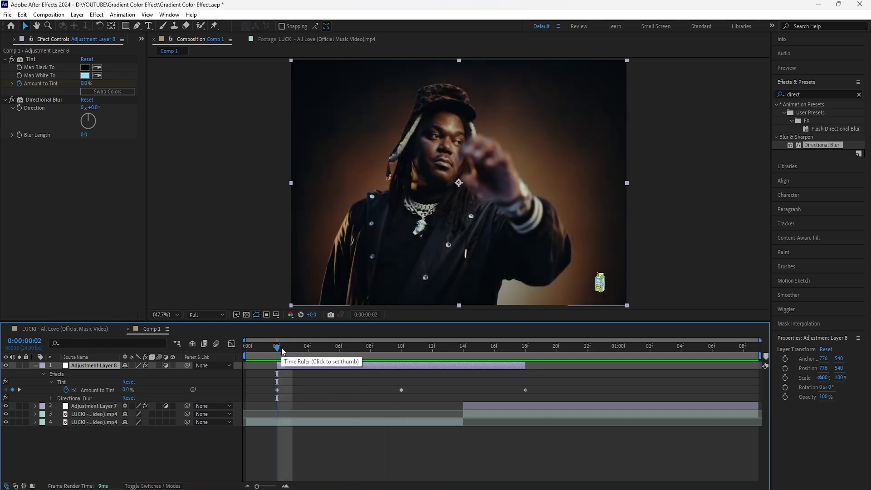
key(space)
click(21, 135)
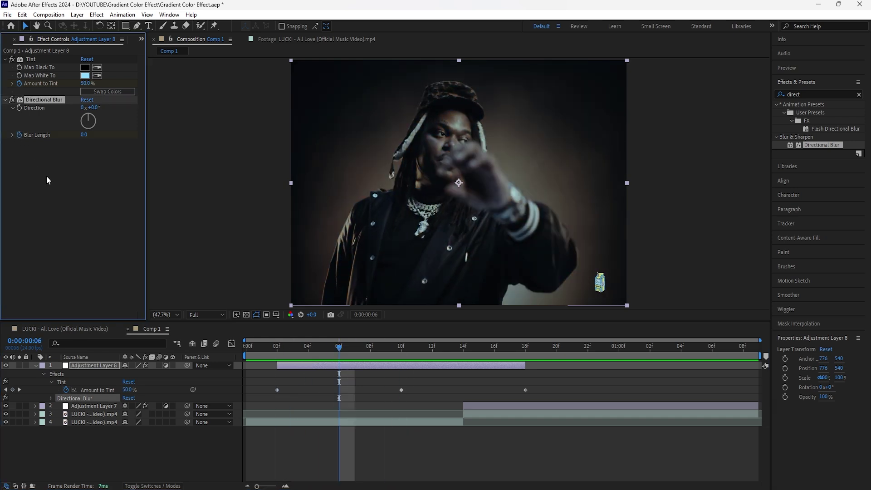
key(u)
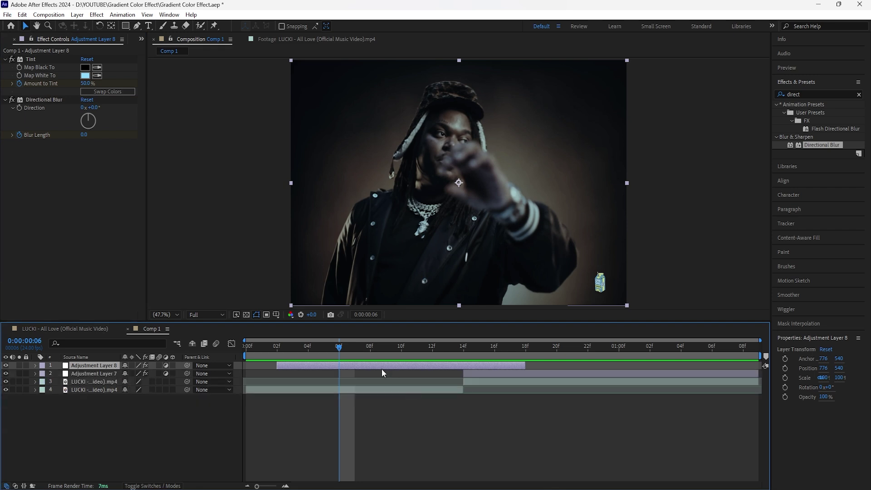
key(u)
Step: Raise Blur Length to about 100 at 10f and add a keyframe at 18f
drag(346, 349, 407, 365)
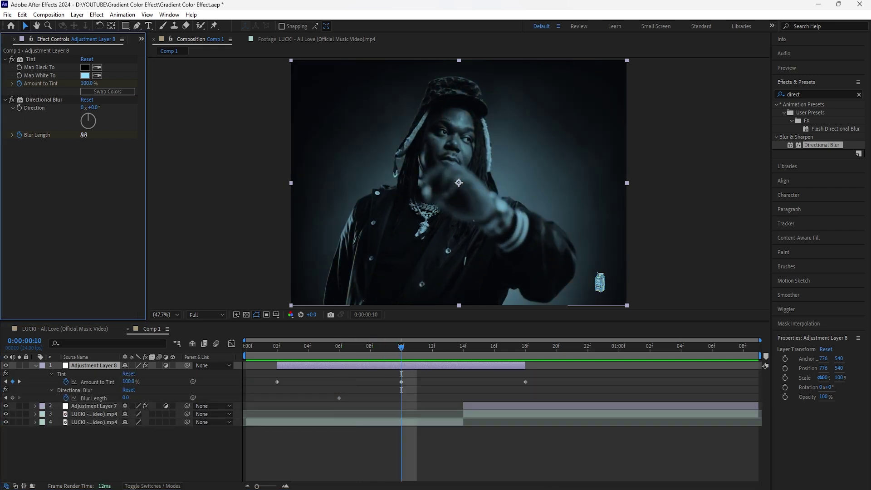
drag(84, 135, 554, 148)
drag(401, 347, 525, 347)
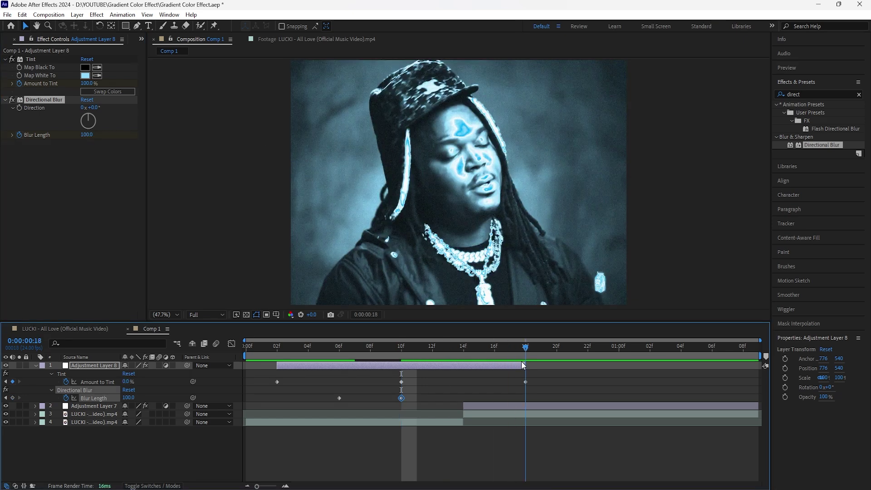
click(87, 134)
drag(525, 347, 401, 368)
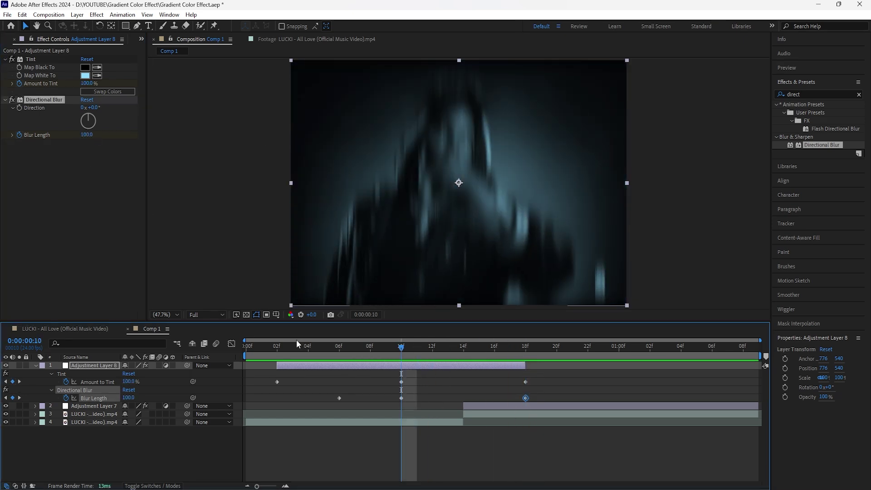
click(246, 315)
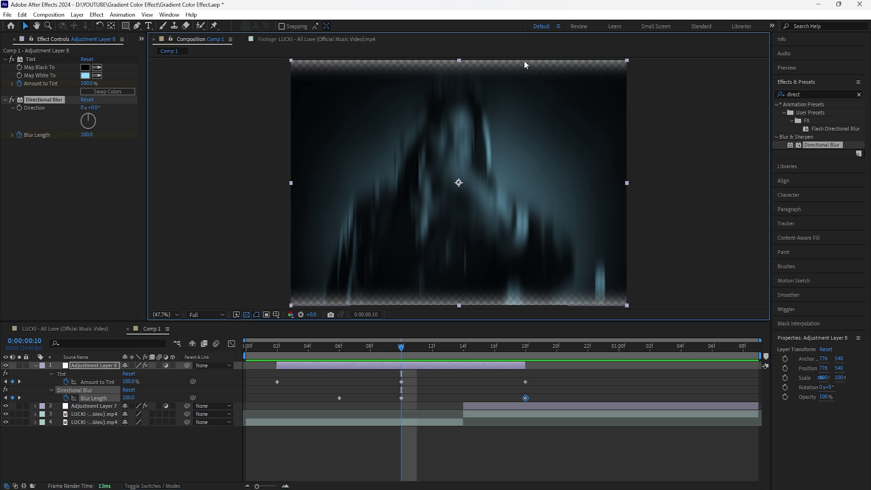
click(246, 315)
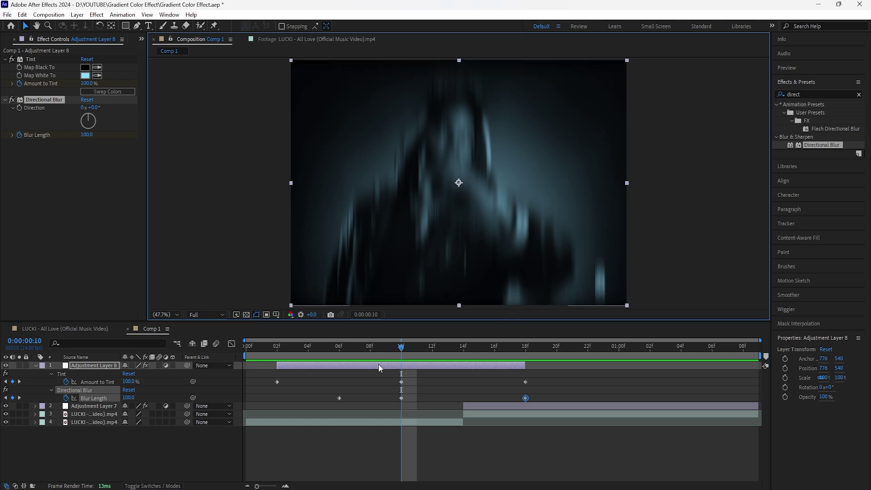
click(382, 363)
Step: Set Motion Tile Output Height to 200 with Mirror Edges on
click(247, 315)
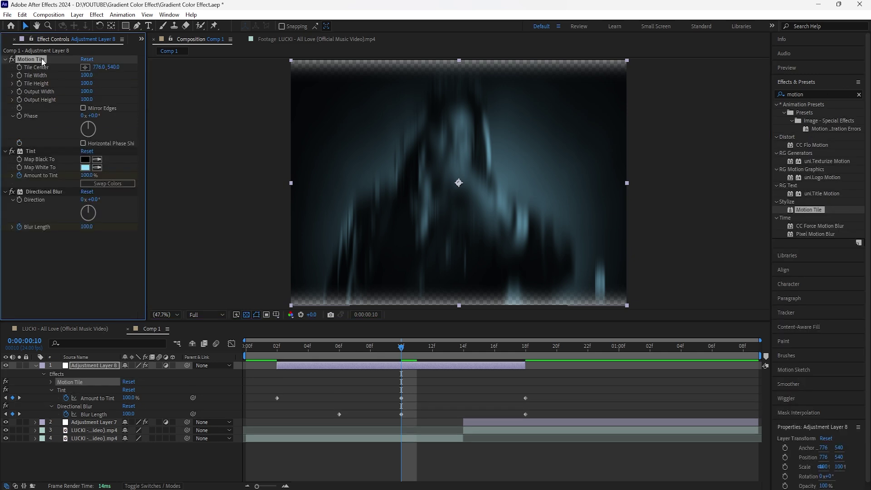
click(87, 99)
text(200)
key(Return)
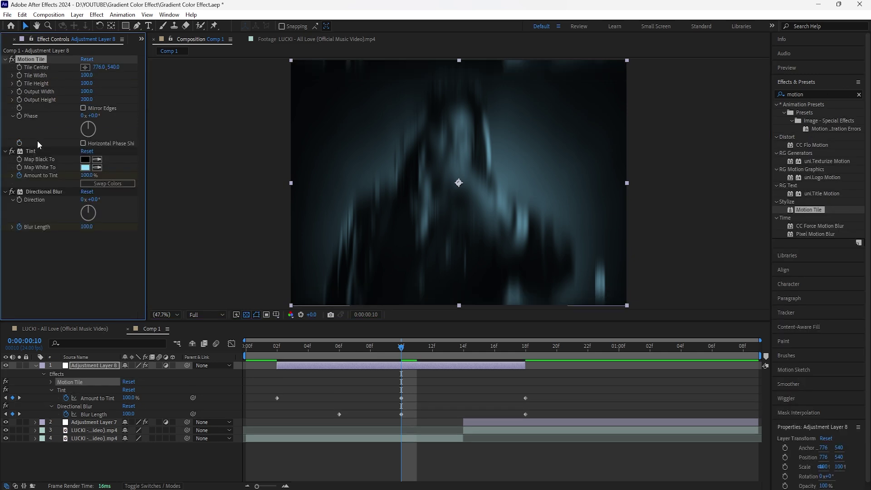
click(83, 108)
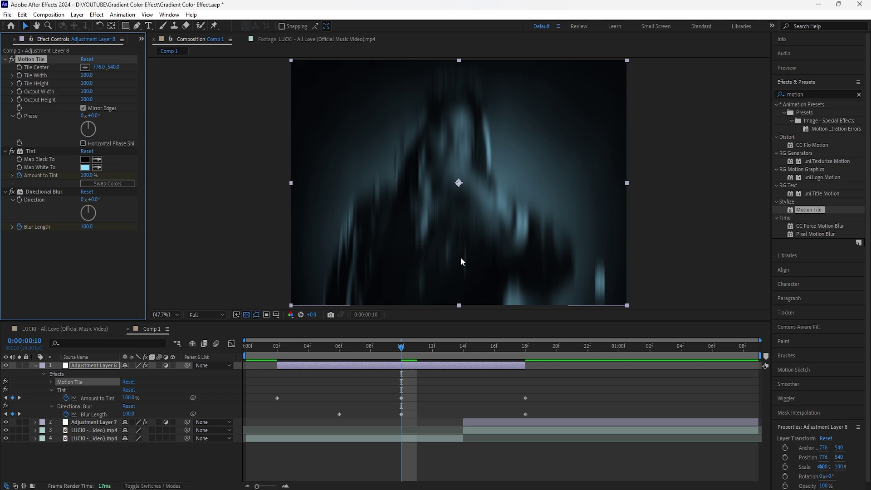
Step: Apply Easy Ease to all tint and blur keyframes and preview the transition
drag(540, 390, 273, 418)
key(F9)
key(Home)
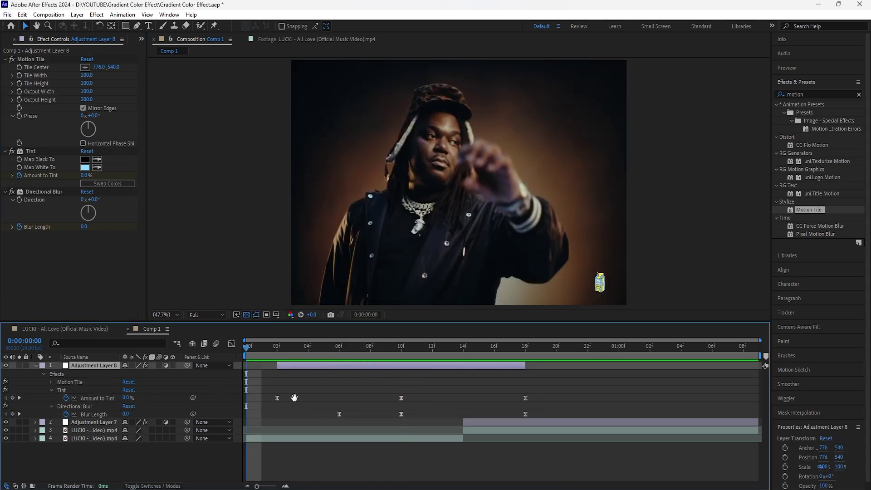
key(space)
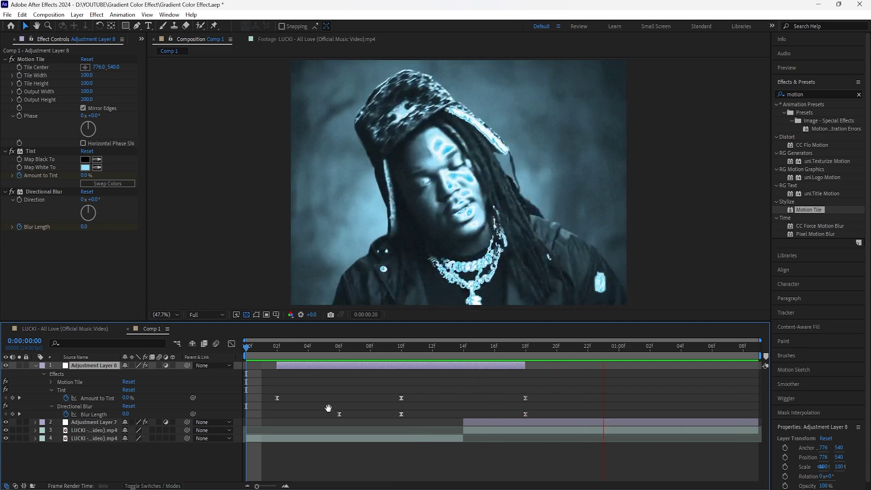
key(space)
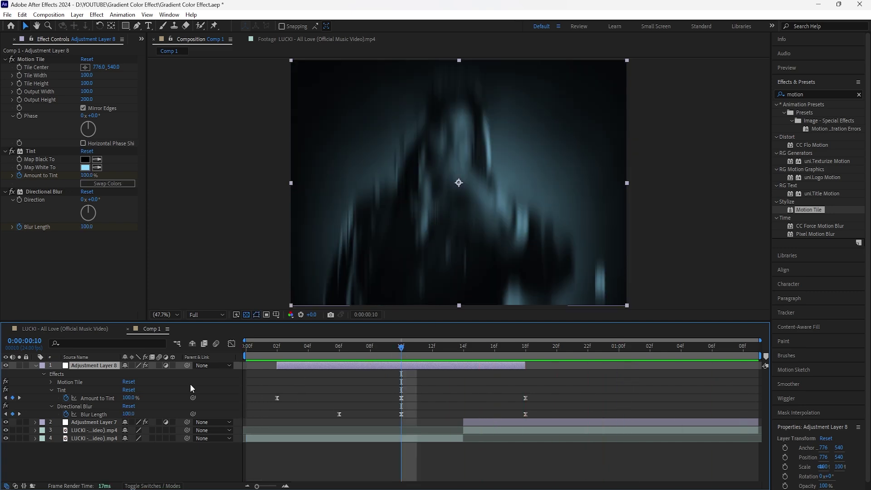
click(35, 366)
Step: Create a pure white solid layer and move the time to frame 14
key(ctrl+y)
click(431, 295)
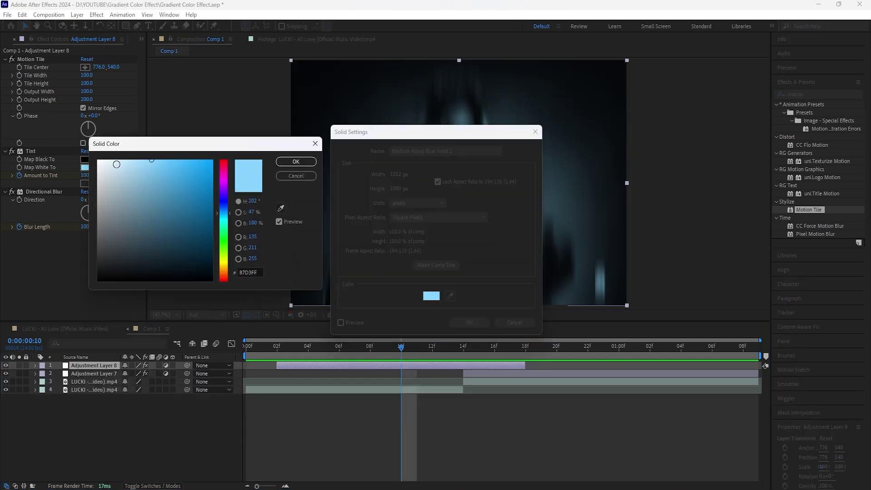
drag(117, 164, 89, 151)
click(295, 162)
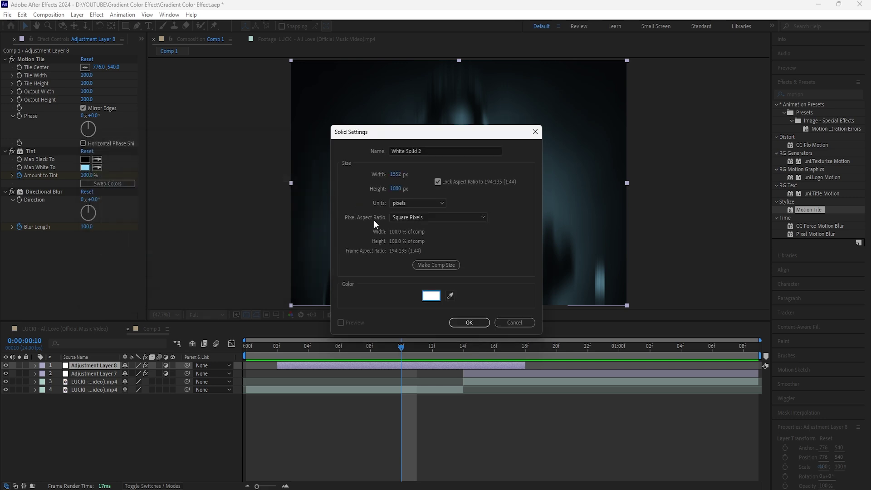
click(469, 322)
drag(405, 344, 463, 345)
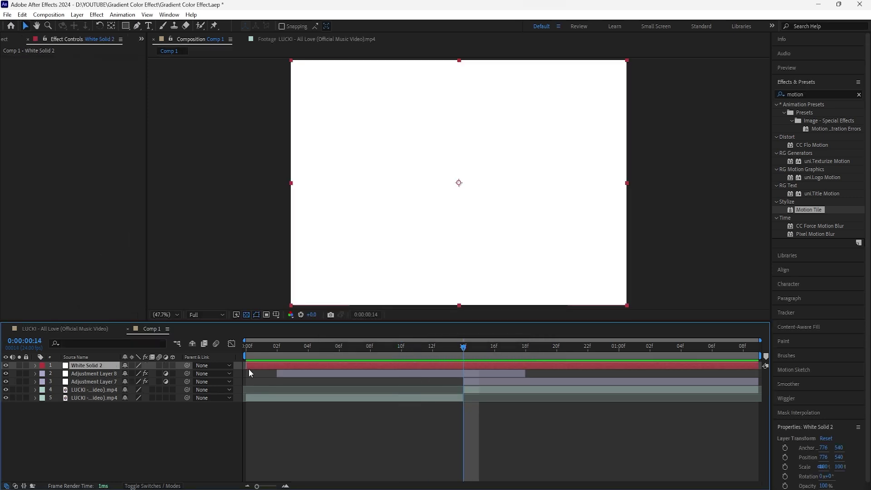
Step: Trim White Solid 2 to a brief span around frames 12–13 and scrub through the transition
drag(247, 368, 557, 394)
click(570, 390)
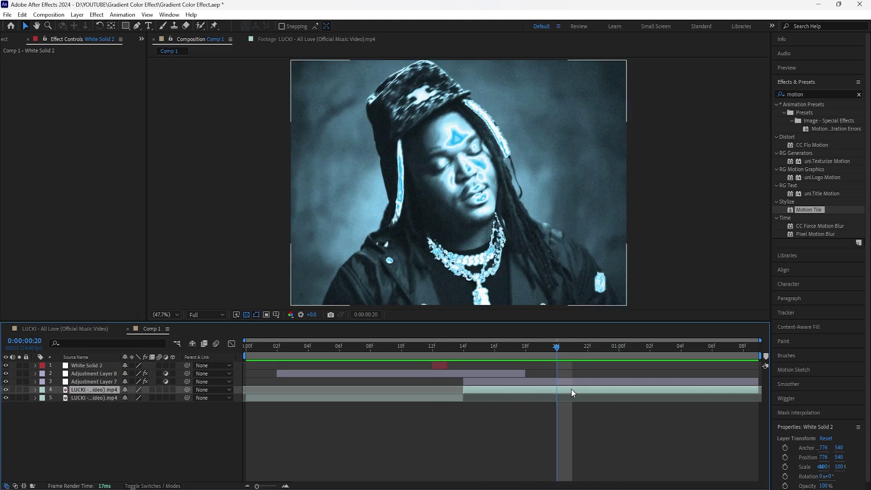
drag(562, 350, 432, 372)
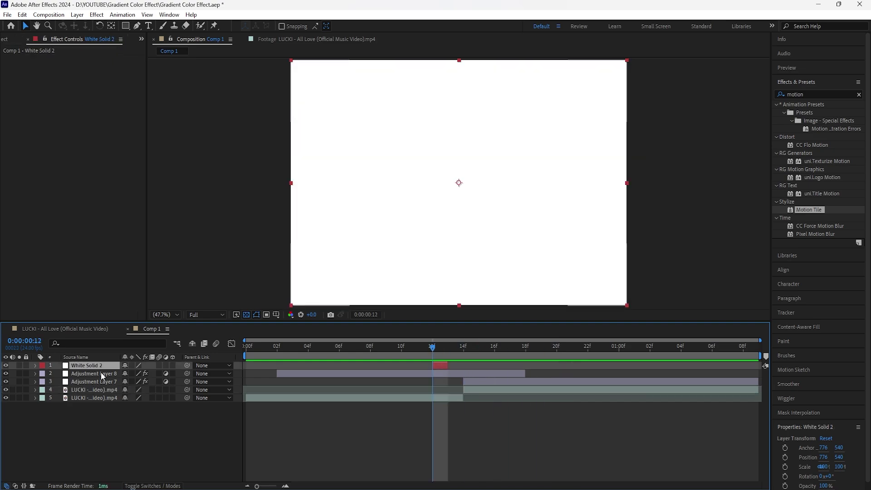
Step: Copy the light-blue hex 8FDBFF from Adjustment Layer 8's Tint Map White To colour
click(102, 374)
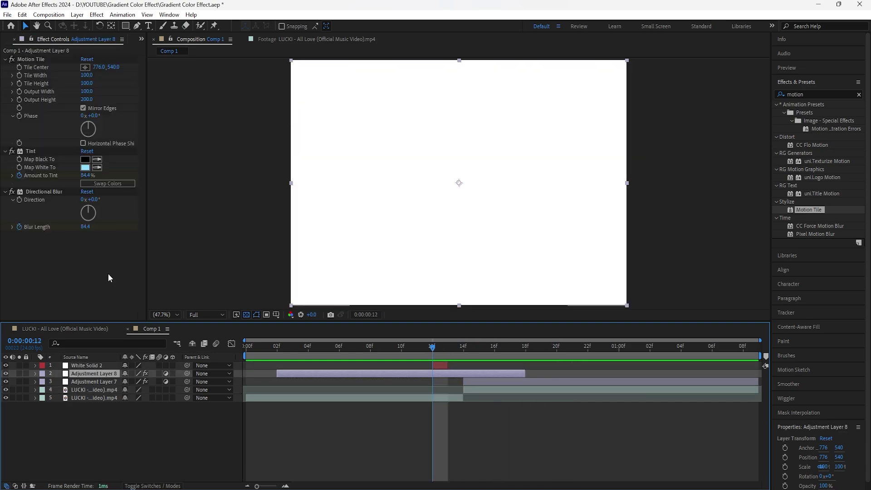
click(32, 151)
click(85, 168)
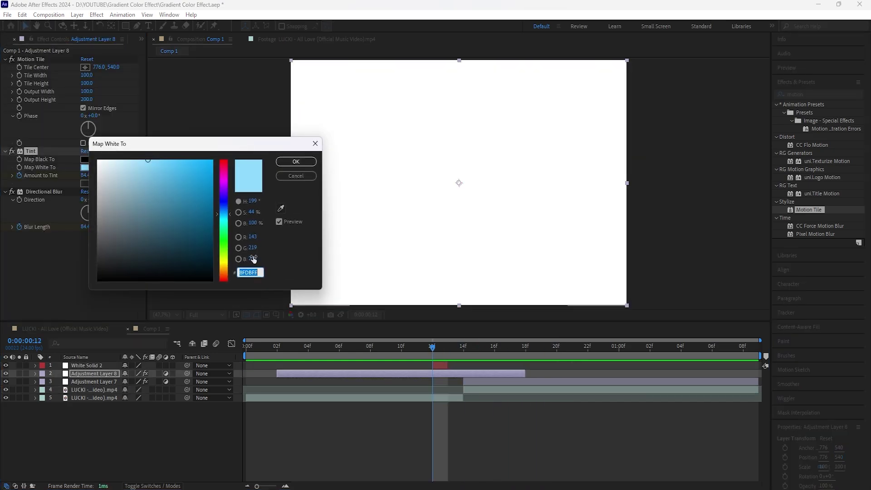
right_click(251, 273)
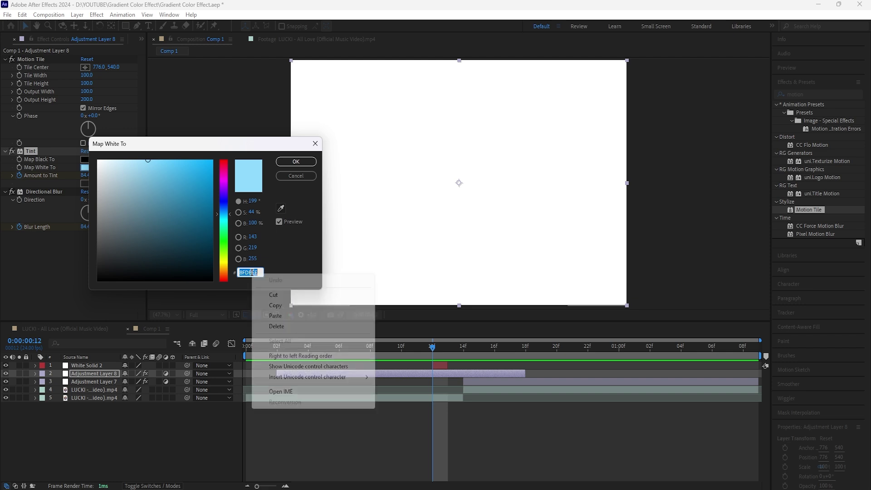
click(291, 304)
click(302, 166)
Step: Create a new solid above White Solid 2 with the pasted 8FDBFF colour
click(99, 365)
right_click(184, 414)
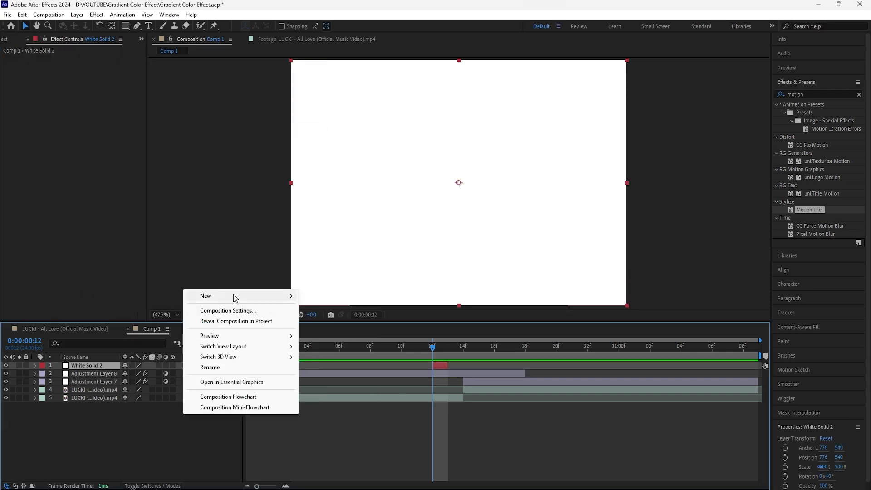
mouse_move(233, 294)
click(318, 317)
click(429, 297)
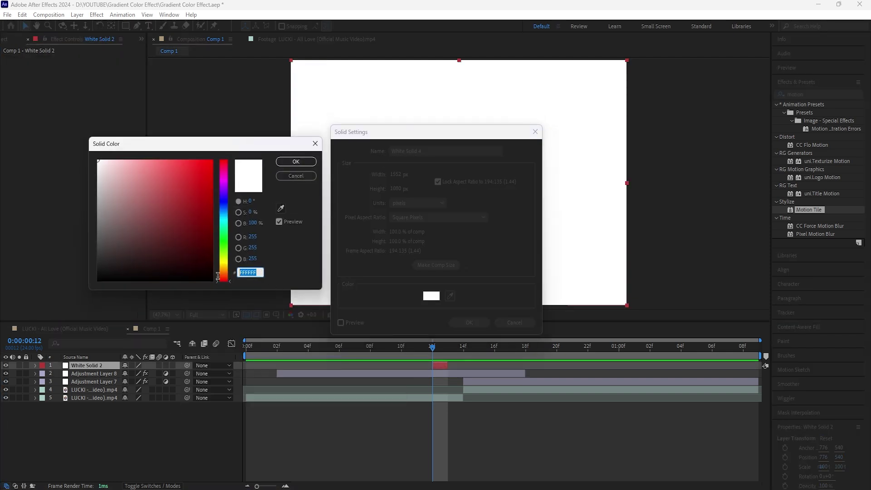
right_click(254, 274)
click(299, 314)
click(296, 162)
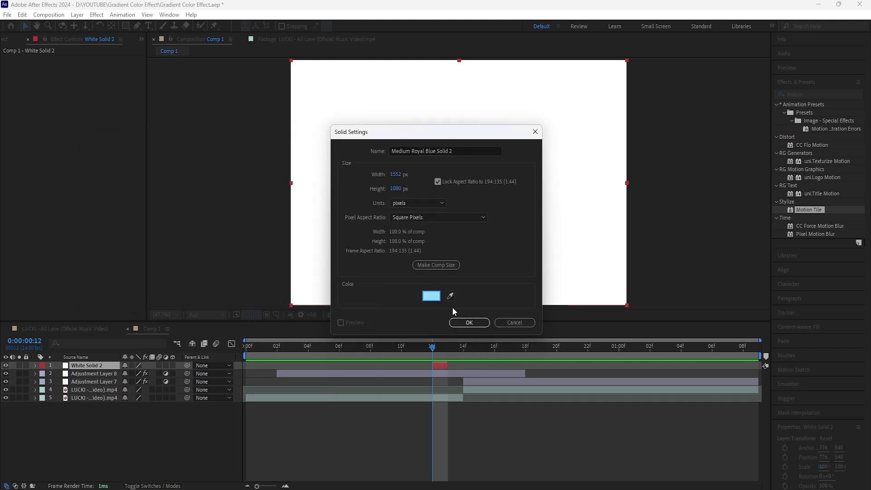
click(466, 321)
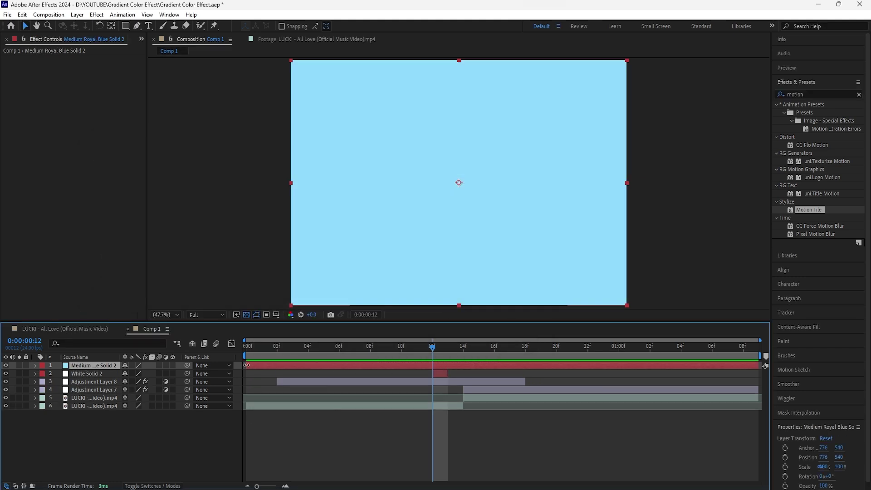
Step: Trim the blue solid to start at 13f and ease its Opacity from 100% at 13f to 0% at 19f
drag(442, 366, 450, 397)
key(i)
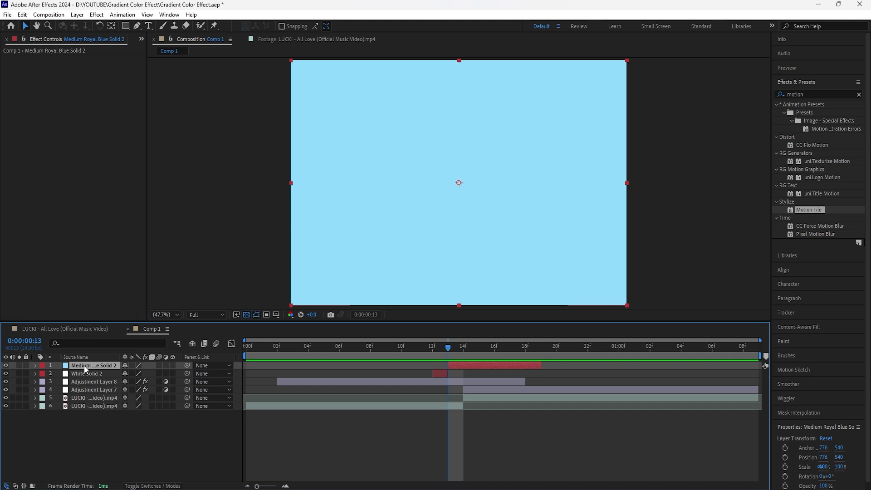
key(t)
click(58, 374)
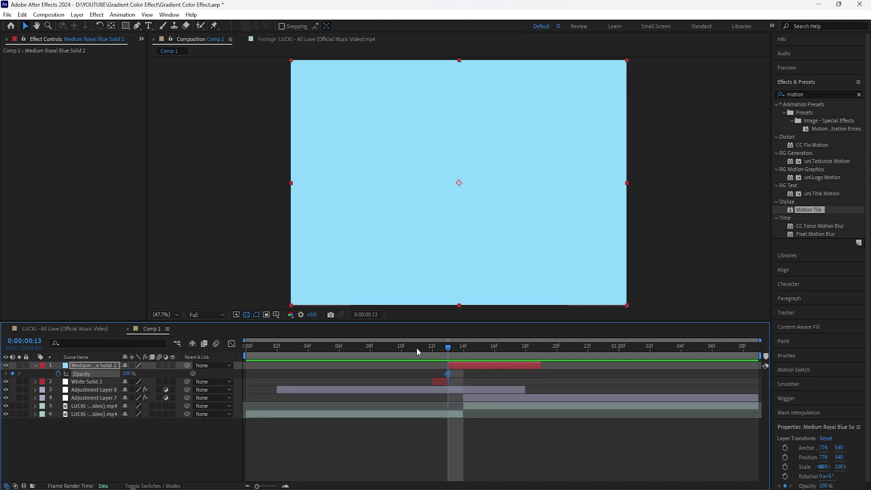
drag(448, 347, 534, 355)
drag(127, 373, 20, 380)
key(space)
key(F9)
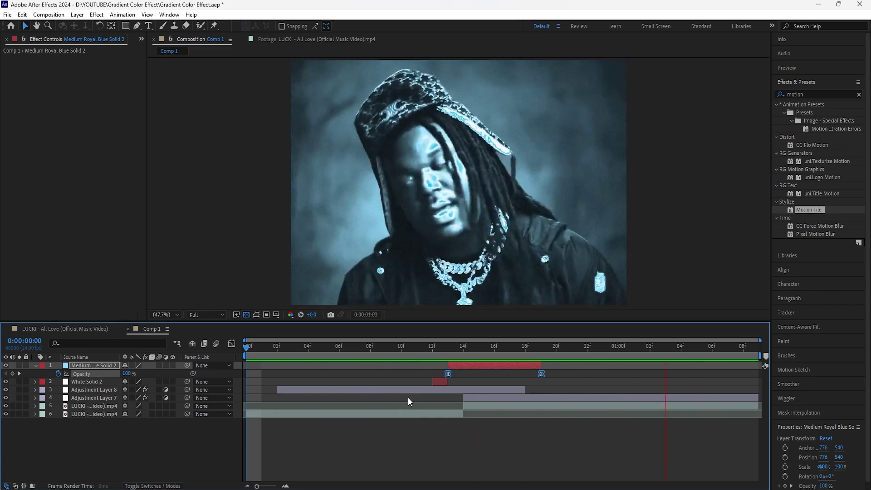
Step: Preview the blue flash, stopping at frame 18
click(436, 381)
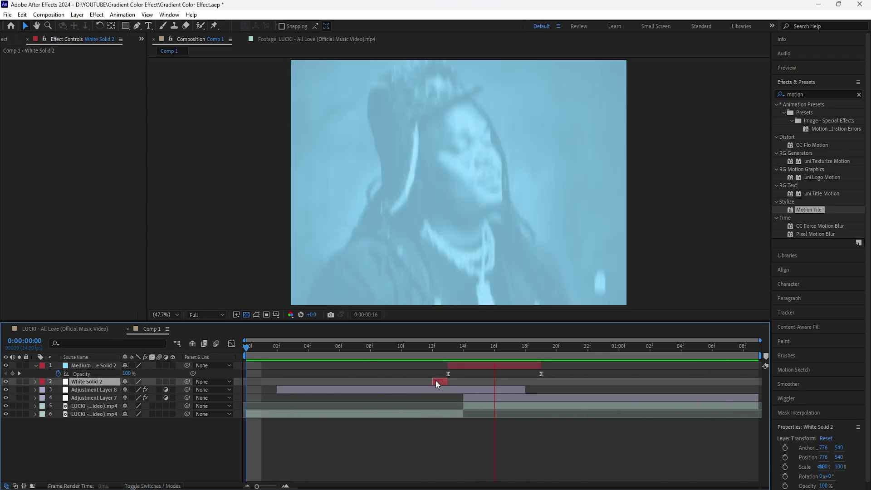
click(99, 366)
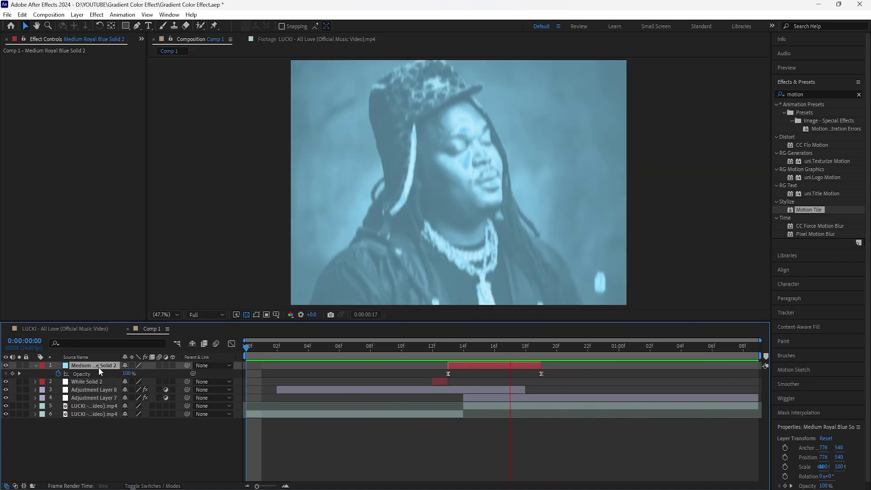
click(526, 346)
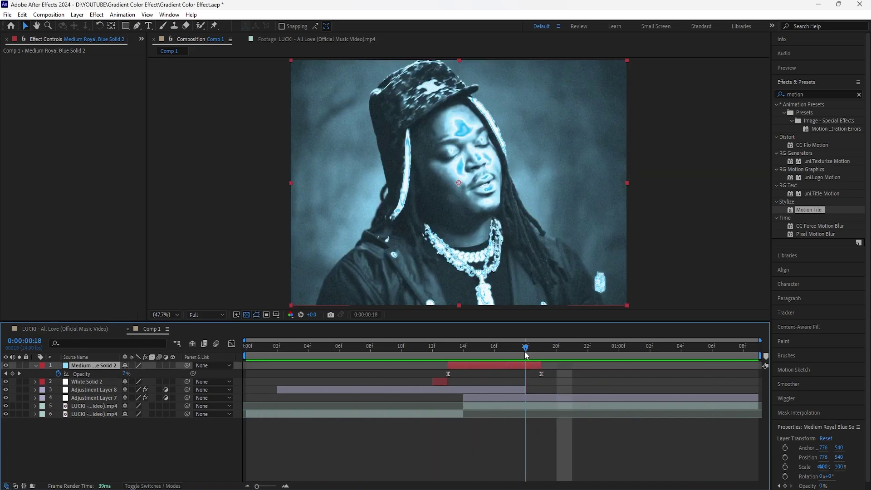
Step: Add a new adjustment layer on top and trim it to roughly frames 12–18
key(ctrl+alt+y)
drag(525, 346, 464, 365)
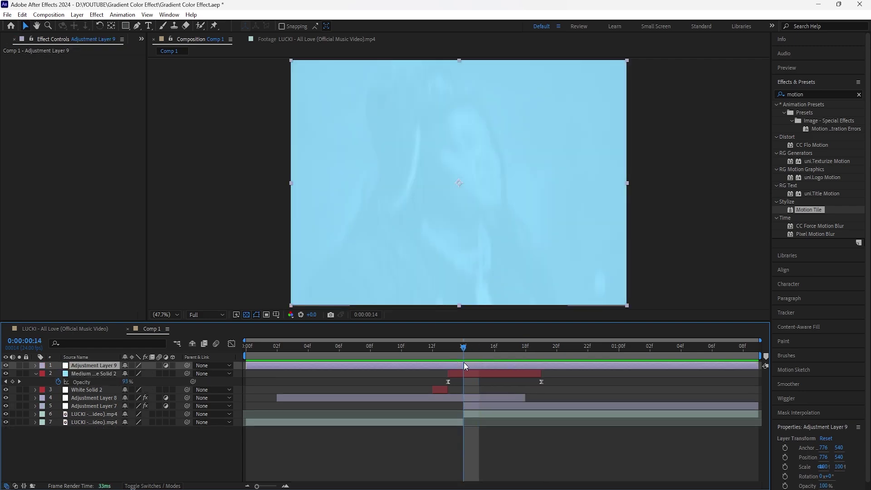
drag(245, 366, 439, 369)
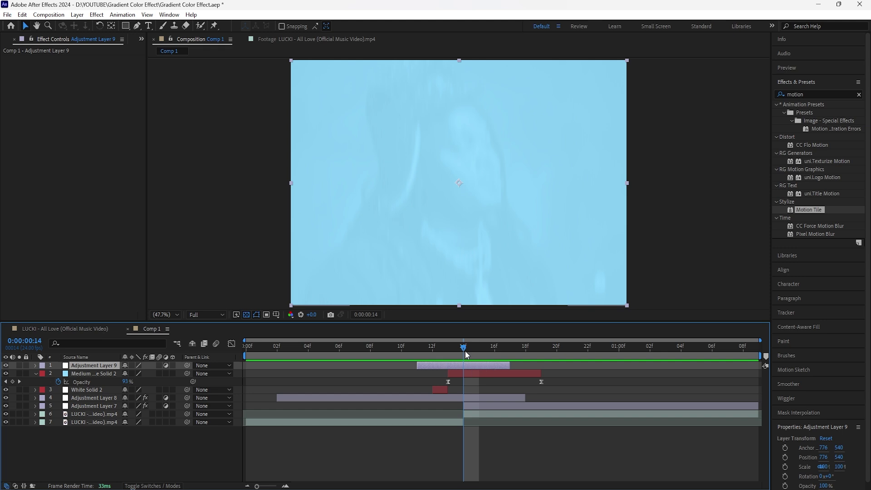
drag(465, 350, 460, 393)
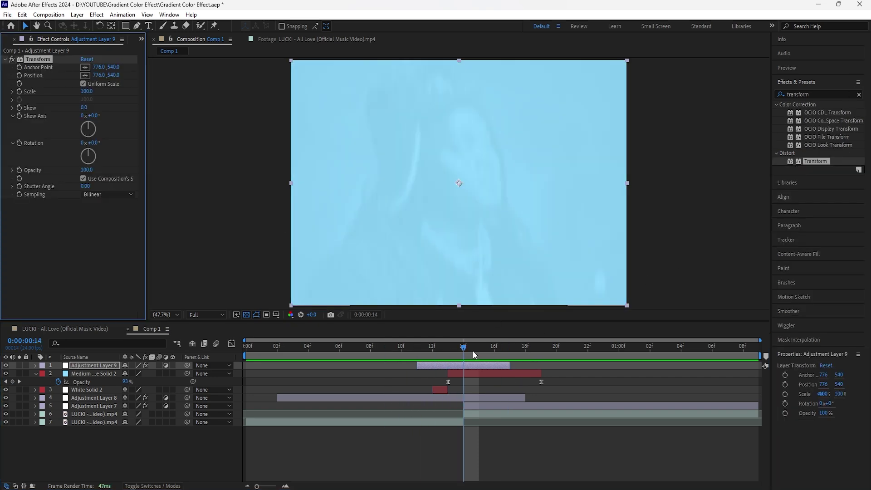
Step: Keyframe Transform Position at frame 11 and push the layer down to Y 930 at frame 12
drag(473, 350, 421, 359)
click(428, 365)
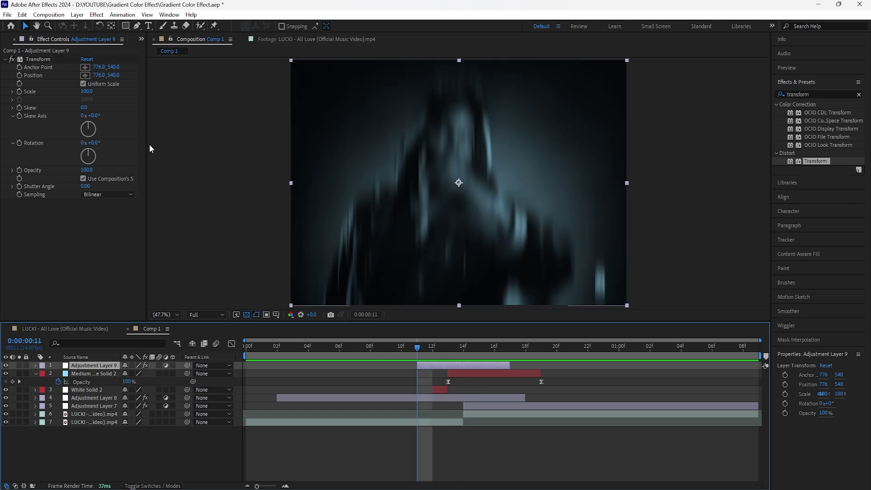
click(19, 76)
click(105, 369)
key(u)
click(438, 349)
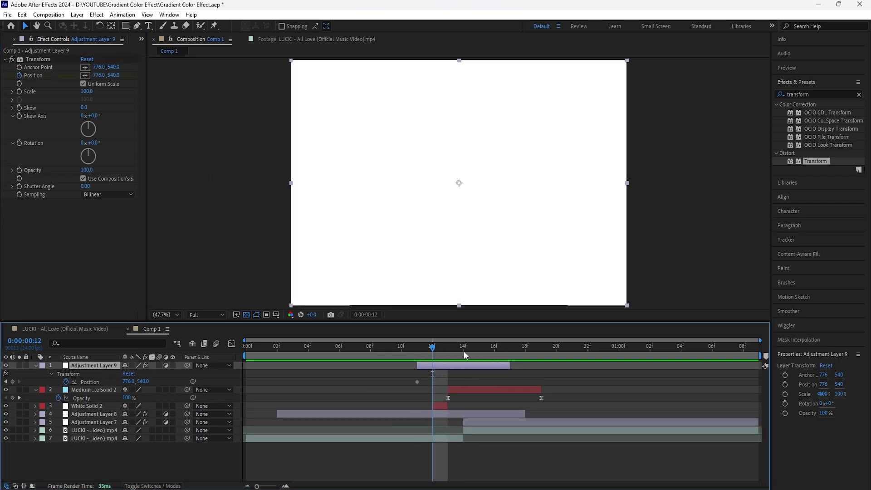
click(115, 77)
drag(114, 75, 468, 158)
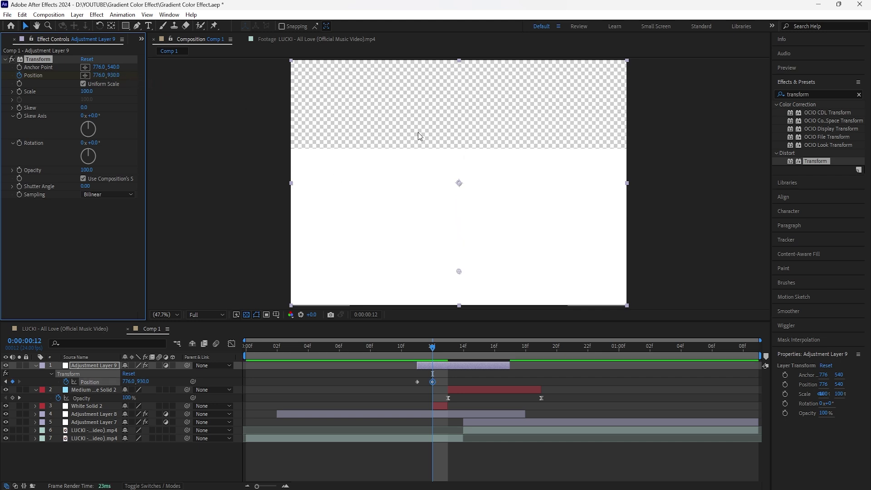
Step: Move Position Y up to 151 at frame 13, then alternate down and up through frame 16
click(440, 345)
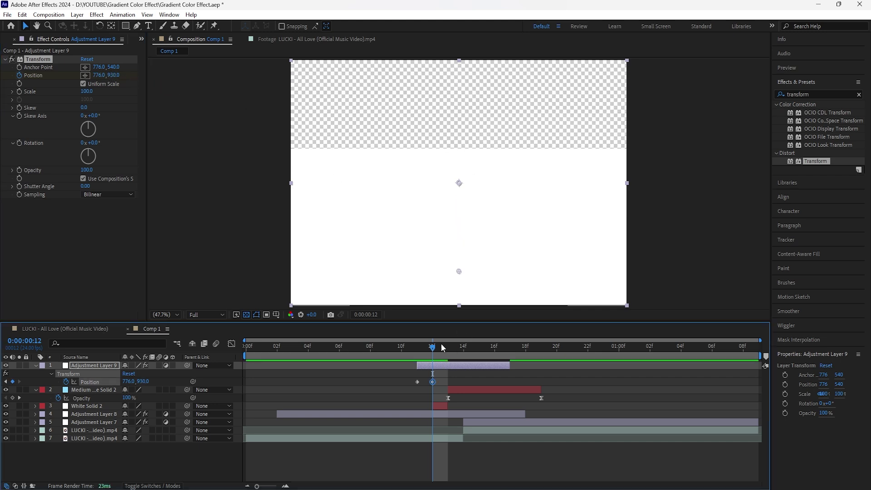
drag(113, 76, 478, 333)
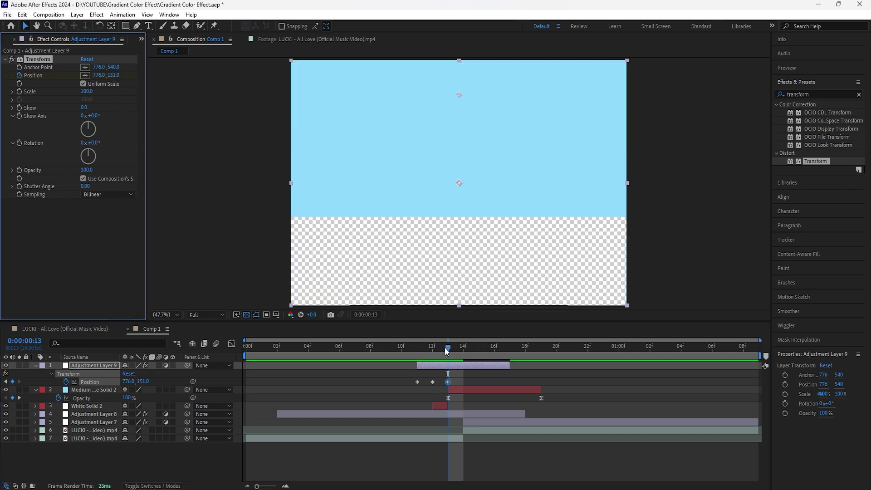
click(462, 348)
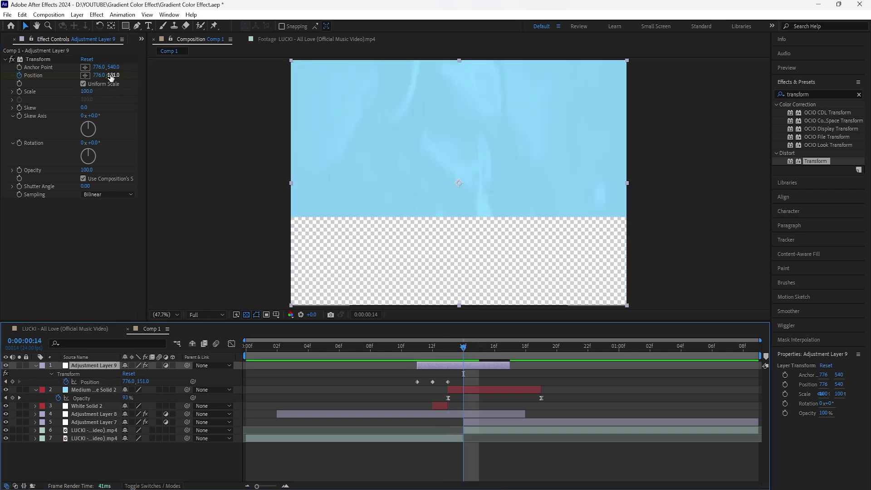
drag(111, 77, 150, 77)
key(Page_Down)
key(Page_Down)
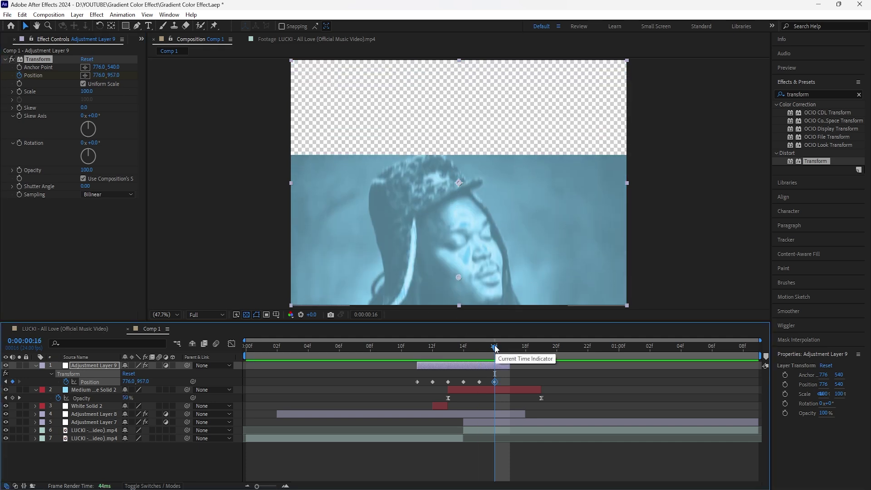
drag(495, 348, 505, 347)
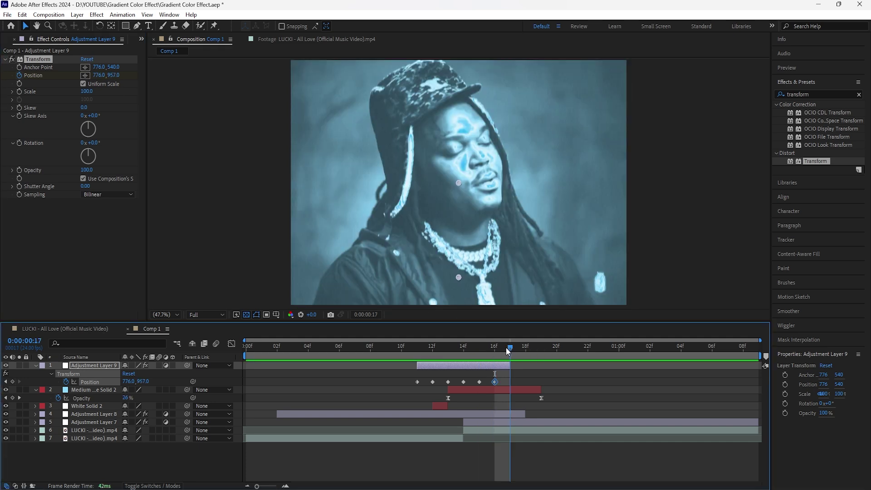
Step: Return Position Y to 540 at frame 17 and easy-ease all seven Position keyframes
click(113, 76)
key(Return)
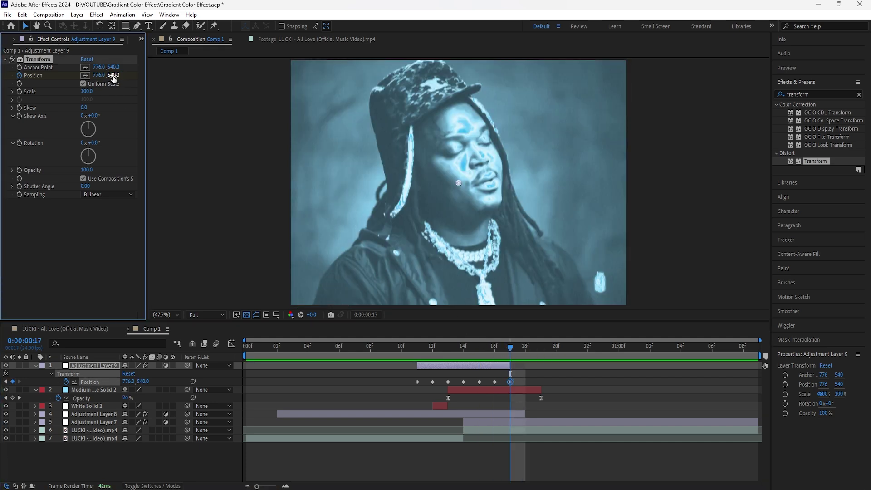
key(ctrl+alt+a)
key(F9)
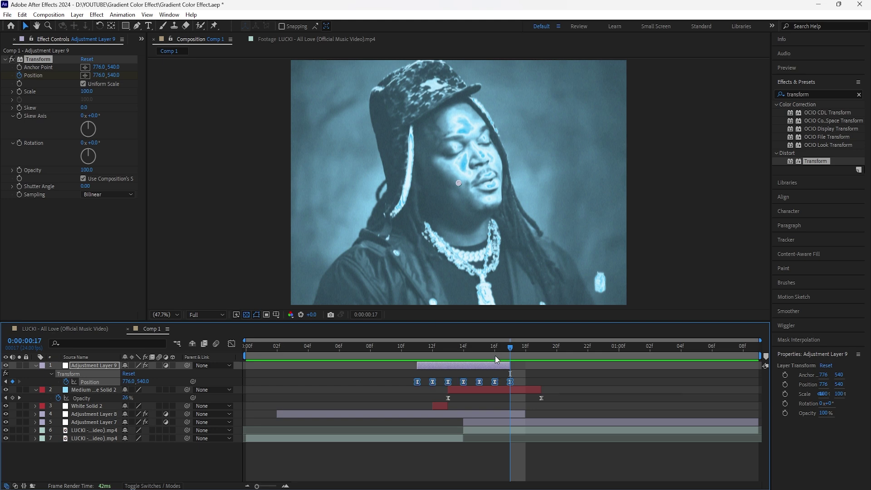
Step: Enable motion blur on the adjustment layer and the composition
drag(494, 356, 465, 356)
click(159, 366)
click(216, 343)
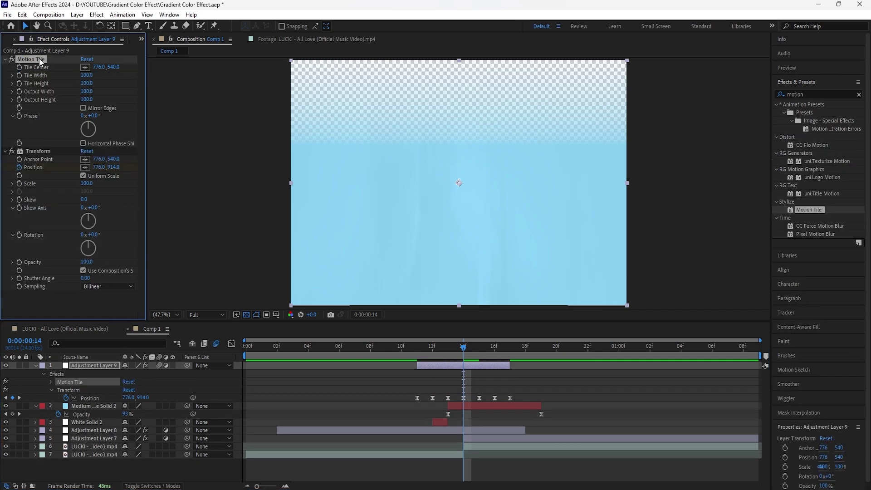
Step: Set Motion Tile Output Height to 300, turn on Mirror Edges, and preview the comp
click(87, 99)
text(300)
key(Return)
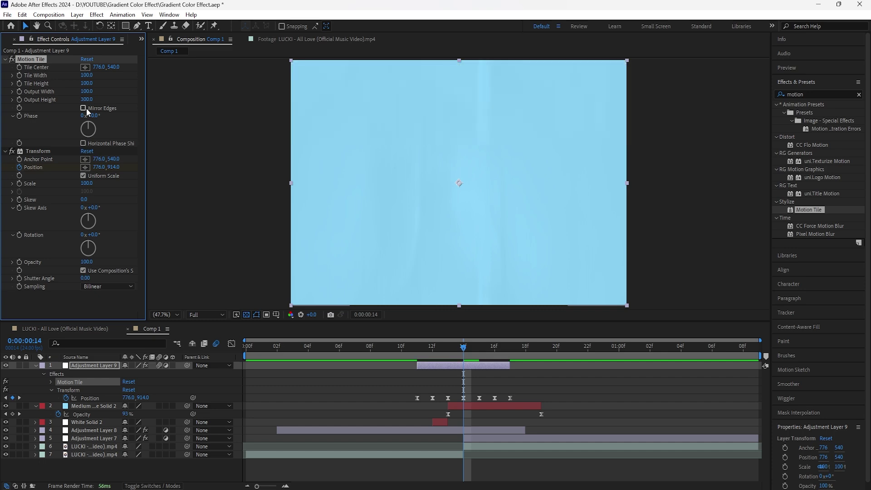
click(83, 108)
key(space)
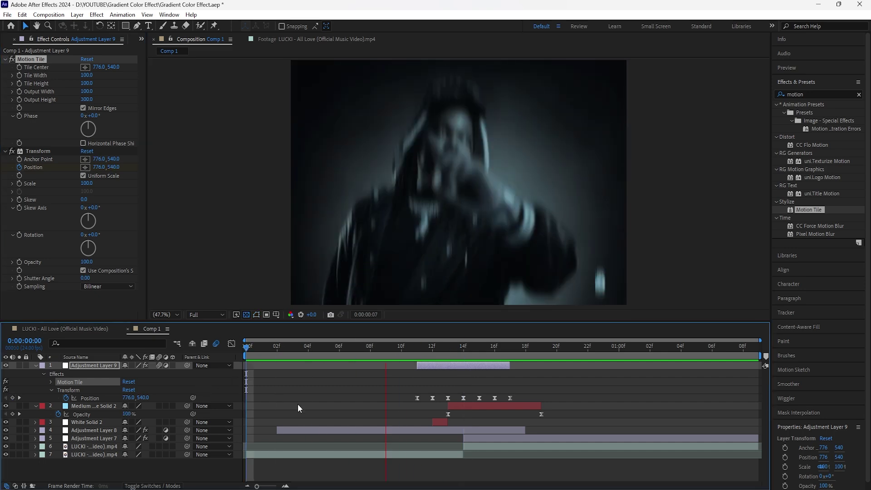